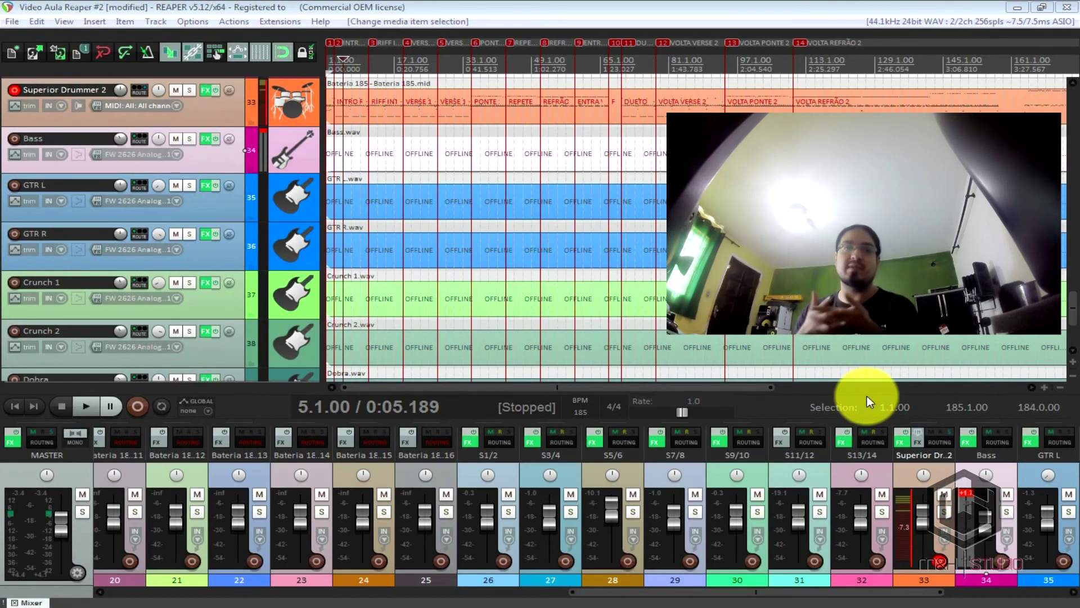
Return the playhead to the project start and play the song to check the track levels
{"action": "left_click", "coordinate": [418, 109]}
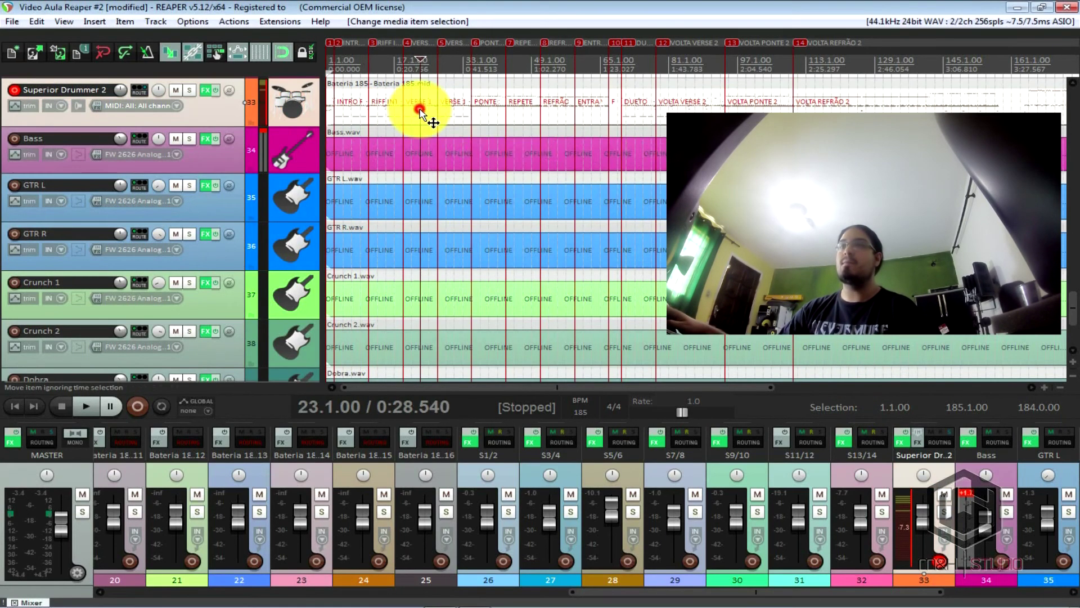
{"action": "left_click", "coordinate": [15, 408]}
{"action": "scroll", "coordinate": [509, 334], "scroll_direction": "down", "scroll_amount": 2}
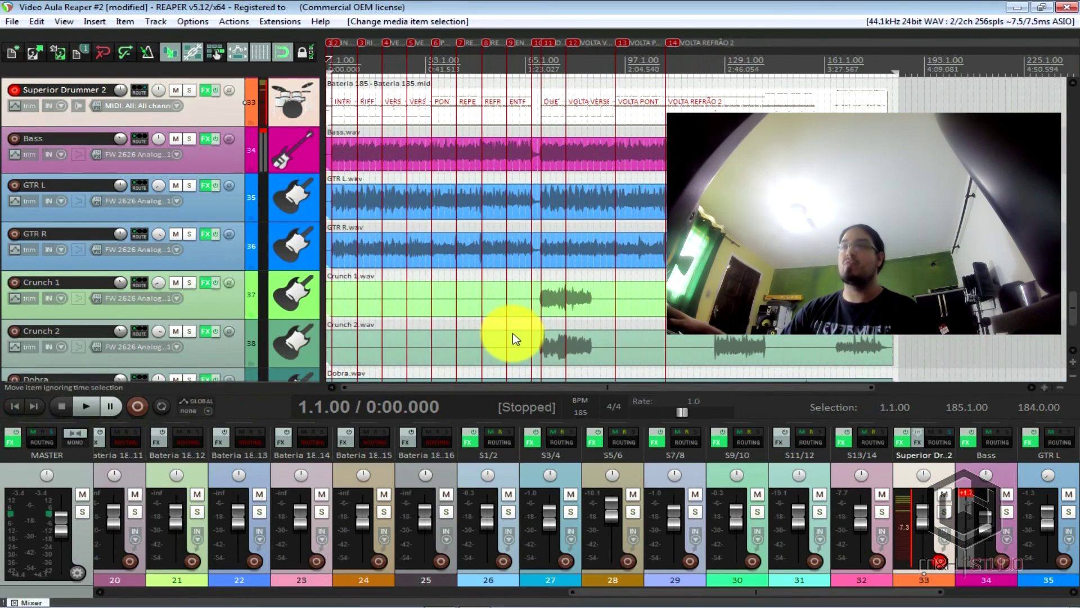
{"action": "scroll", "coordinate": [423, 307], "scroll_direction": "up", "scroll_amount": 2}
{"action": "scroll", "coordinate": [423, 313], "scroll_direction": "up", "scroll_amount": 1}
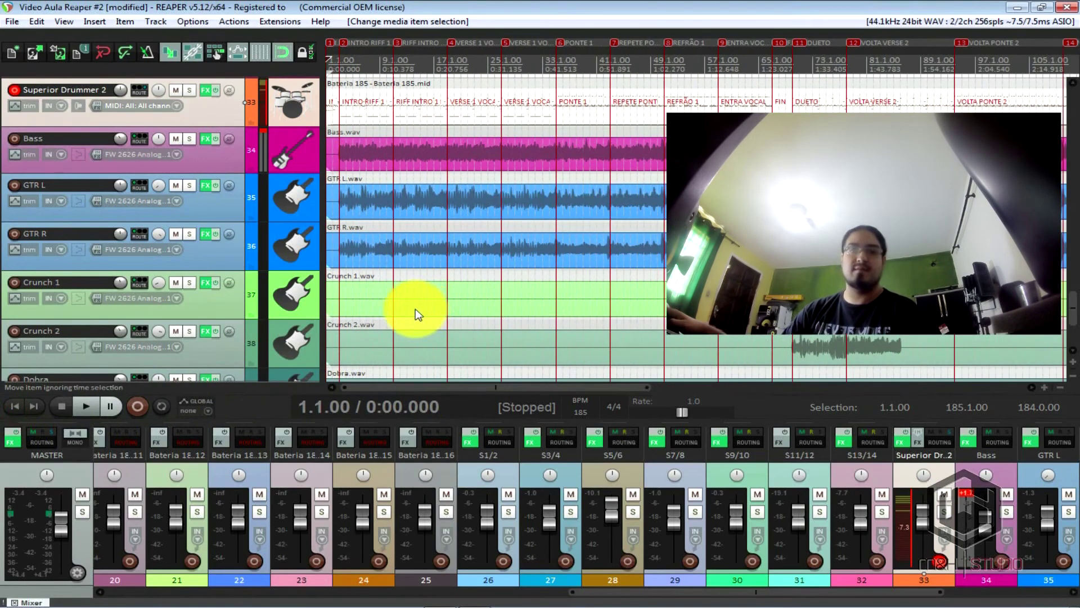
{"action": "key", "text": "space"}
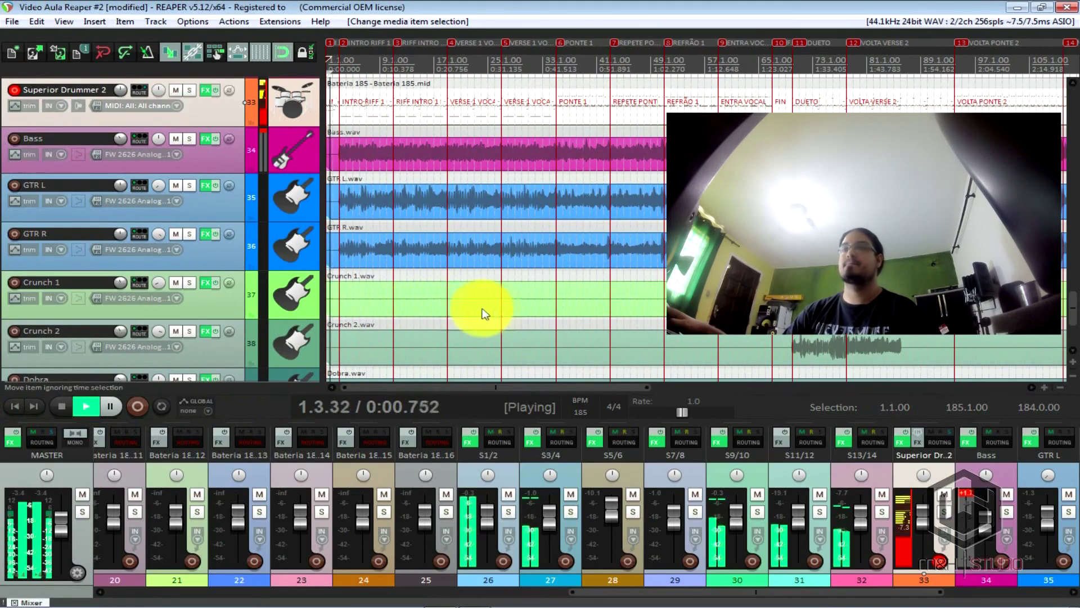
{"action": "scroll", "coordinate": [495, 311], "scroll_direction": "up", "scroll_amount": 1}
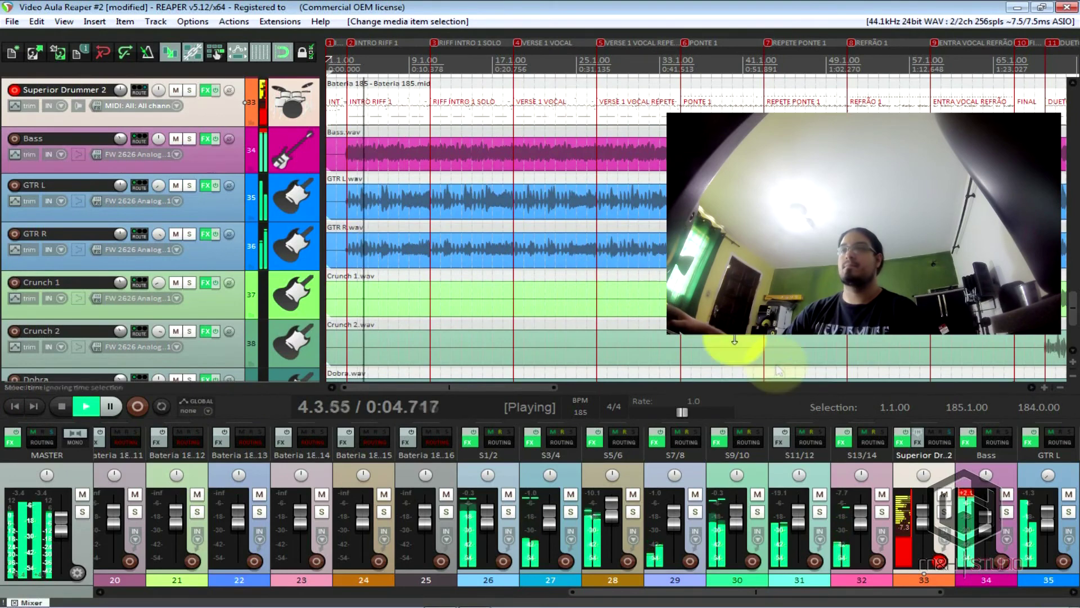
Lower the Bass track's volume slightly during playback, reset its peak indicator, and stop playback
{"action": "left_click_drag", "start_coordinate": [984, 517], "coordinate": [985, 524]}
{"action": "left_click", "coordinate": [968, 493]}
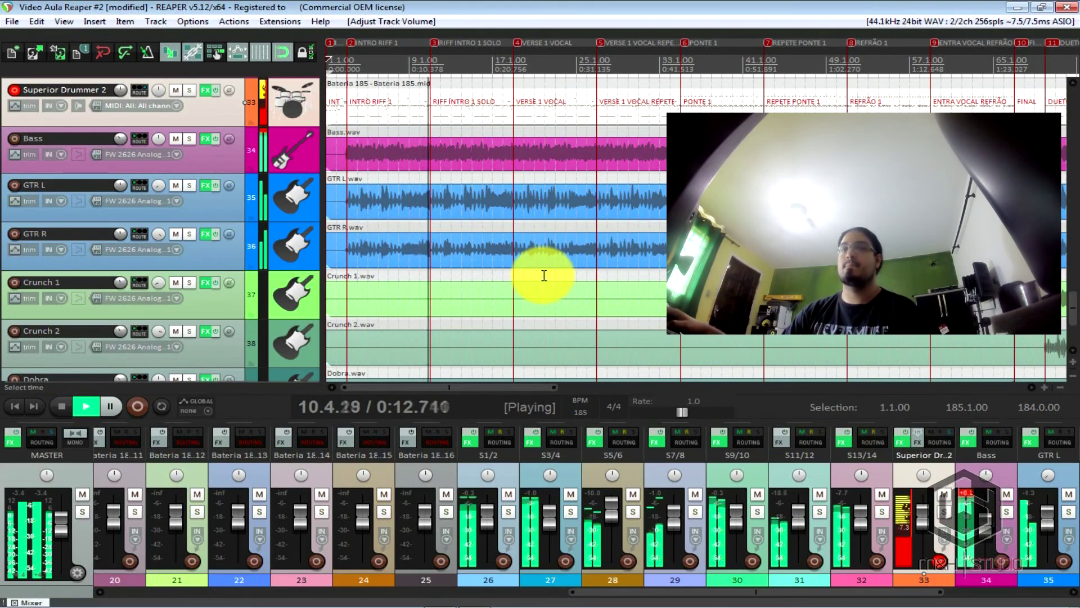
{"action": "left_click", "coordinate": [967, 493]}
{"action": "left_click_drag", "start_coordinate": [988, 526], "coordinate": [989, 529]}
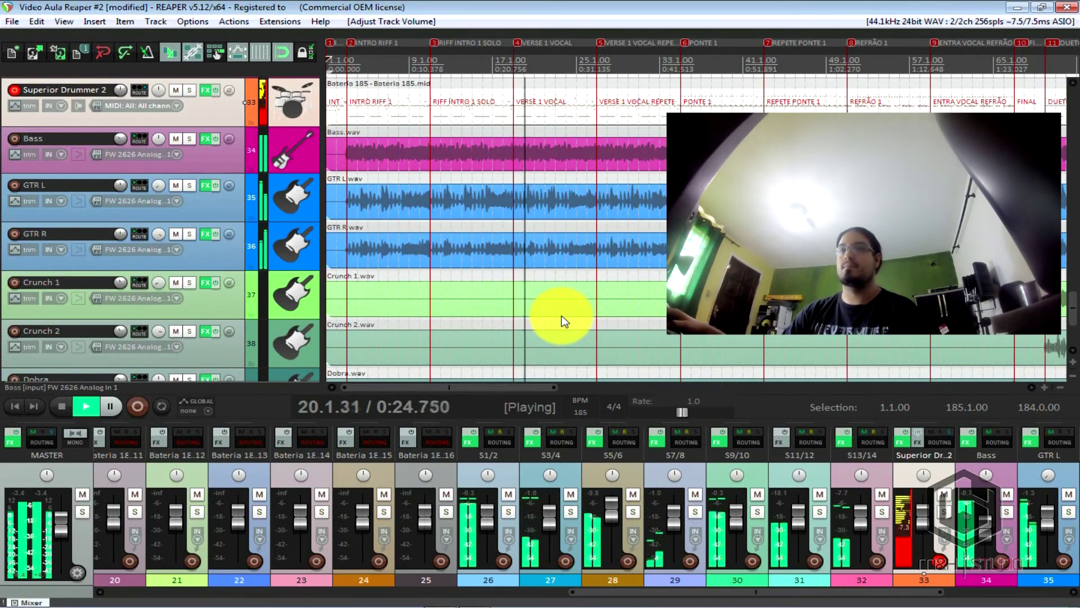
{"action": "key", "text": "space"}
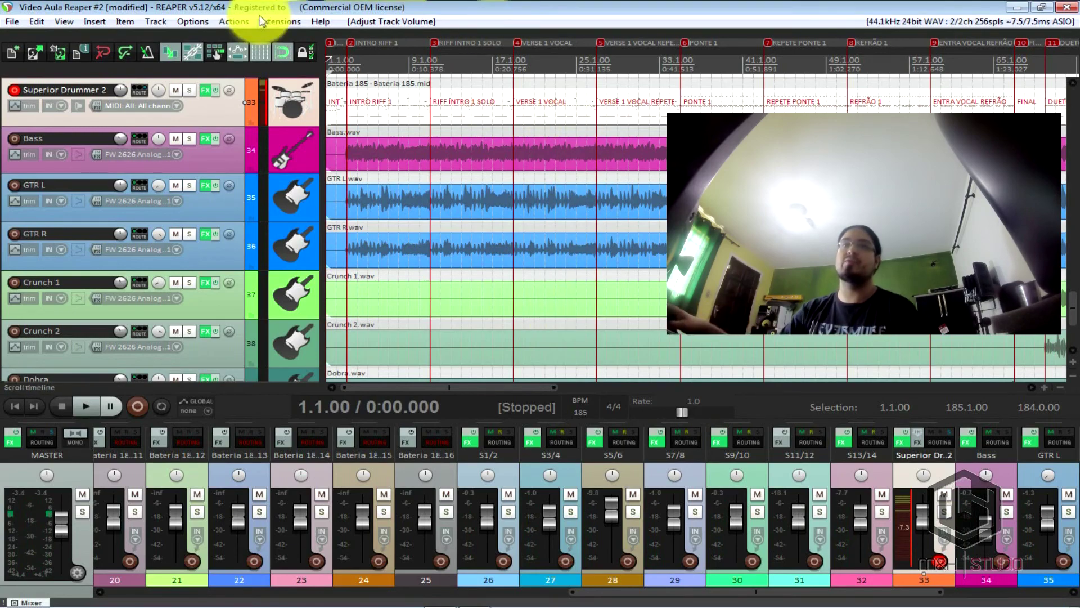
{"action": "mouse_move", "coordinate": [1075, 300]}
{"action": "left_mouse_down"}
{"action": "mouse_move", "coordinate": [1074, 321]}
{"action": "mouse_move", "coordinate": [1067, 271]}
{"action": "mouse_move", "coordinate": [1067, 300]}
{"action": "left_mouse_up"}
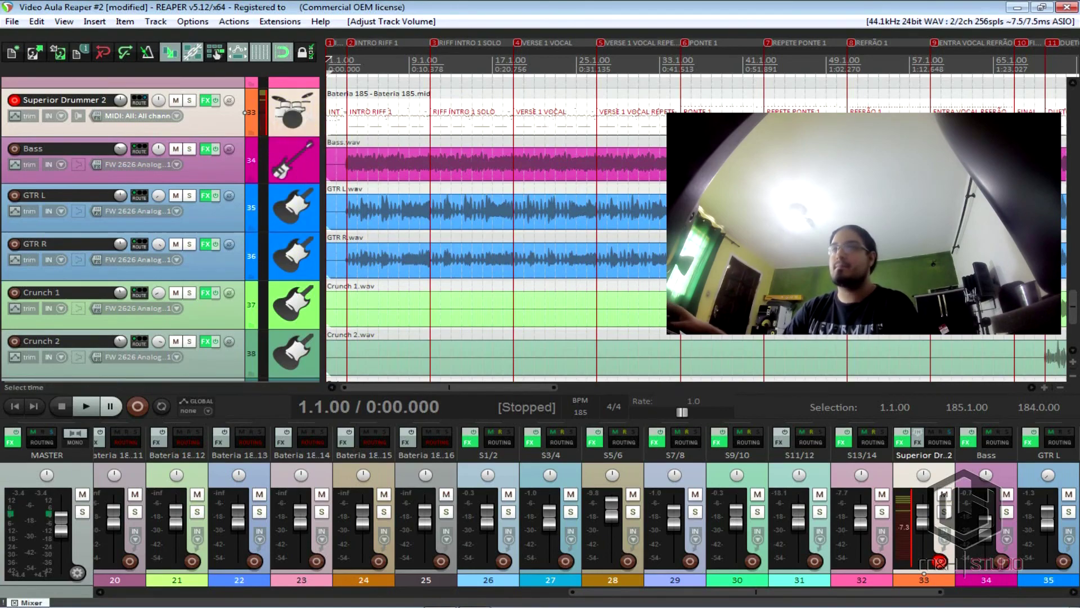
{"action": "mouse_move", "coordinate": [1072, 310]}
{"action": "left_mouse_down"}
{"action": "mouse_move", "coordinate": [1075, 336]}
{"action": "mouse_move", "coordinate": [1071, 282]}
{"action": "mouse_move", "coordinate": [1065, 315]}
{"action": "mouse_move", "coordinate": [1070, 306]}
{"action": "left_mouse_up"}
{"action": "scroll", "coordinate": [512, 233], "scroll_direction": "up", "scroll_amount": 3}
{"action": "scroll", "coordinate": [514, 235], "scroll_direction": "down", "scroll_amount": 4}
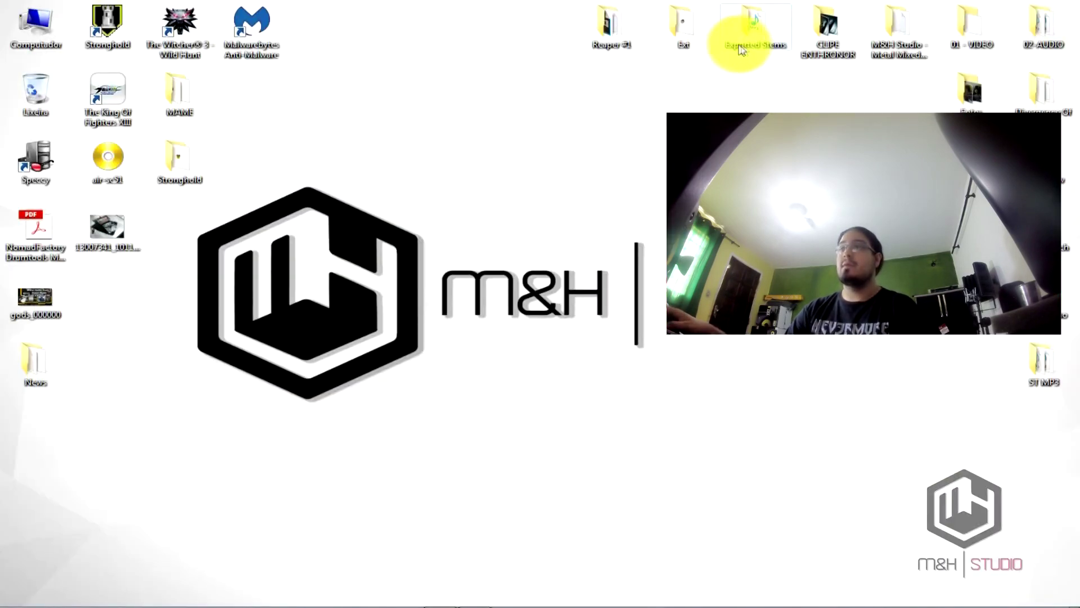
Inspect the Ext and Exported Stems folders on the desktop and switch back to the REAPER project
{"action": "double_click", "coordinate": [739, 42]}
{"action": "left_click", "coordinate": [277, 86]}
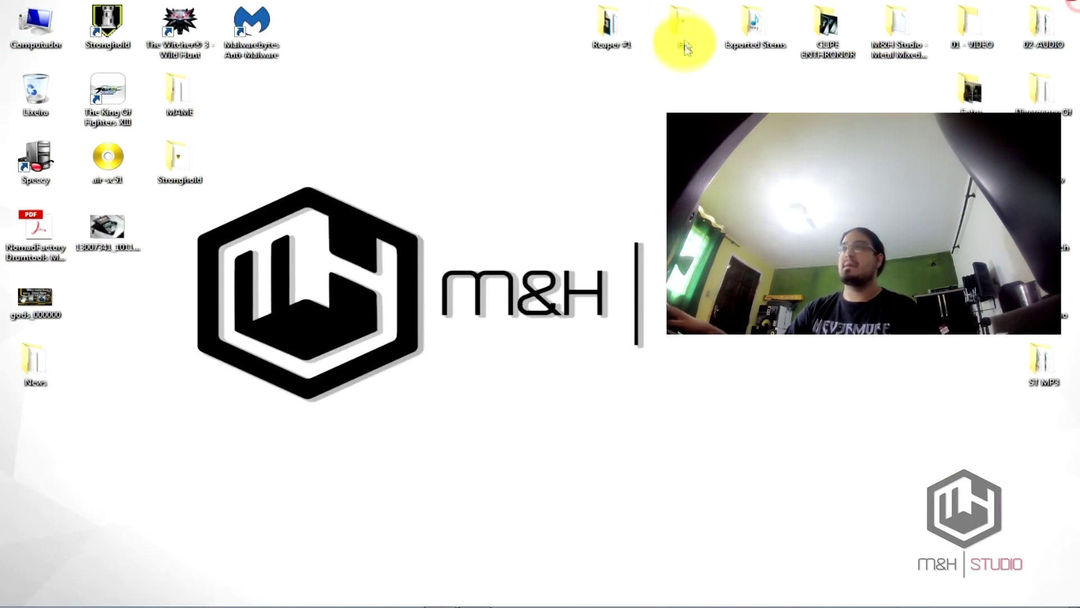
{"action": "double_click", "coordinate": [684, 42]}
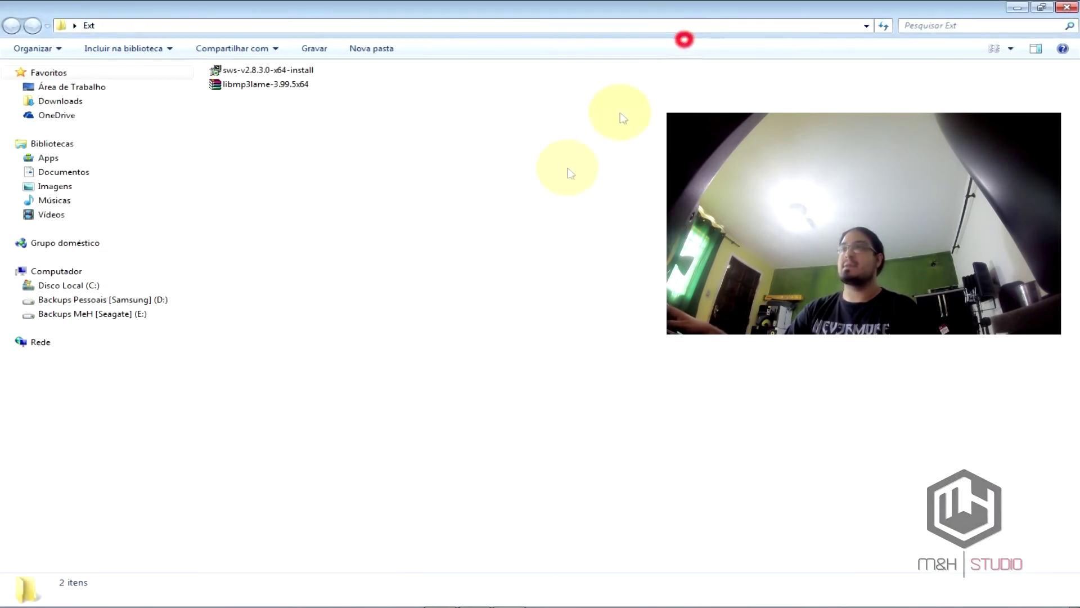
{"action": "key", "text": "ctrl+v"}
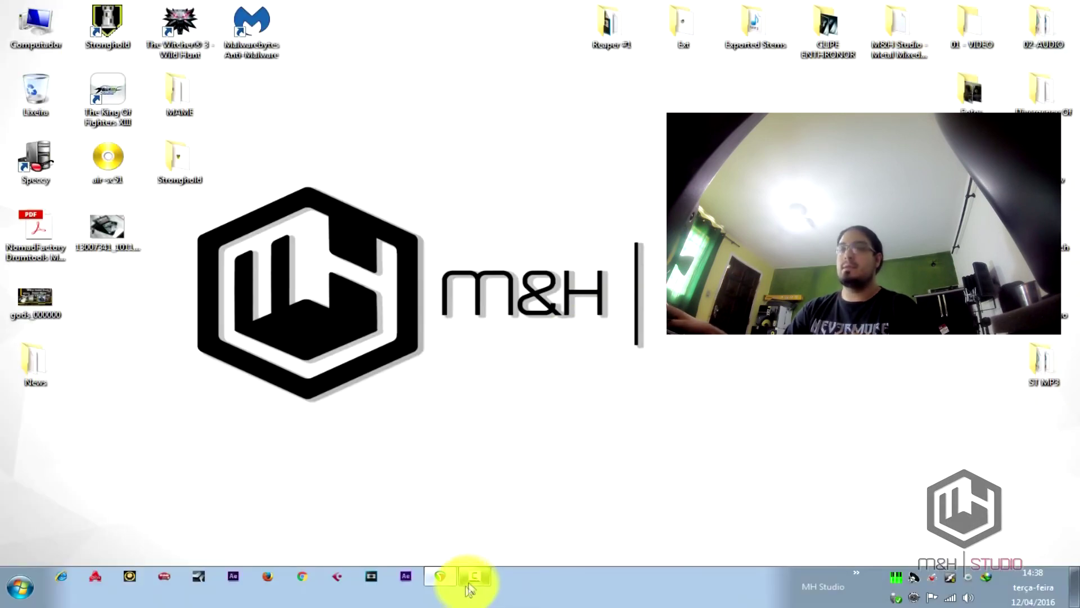
{"action": "double_click", "coordinate": [739, 28]}
{"action": "right_click", "coordinate": [453, 219]}
{"action": "left_click", "coordinate": [514, 288]}
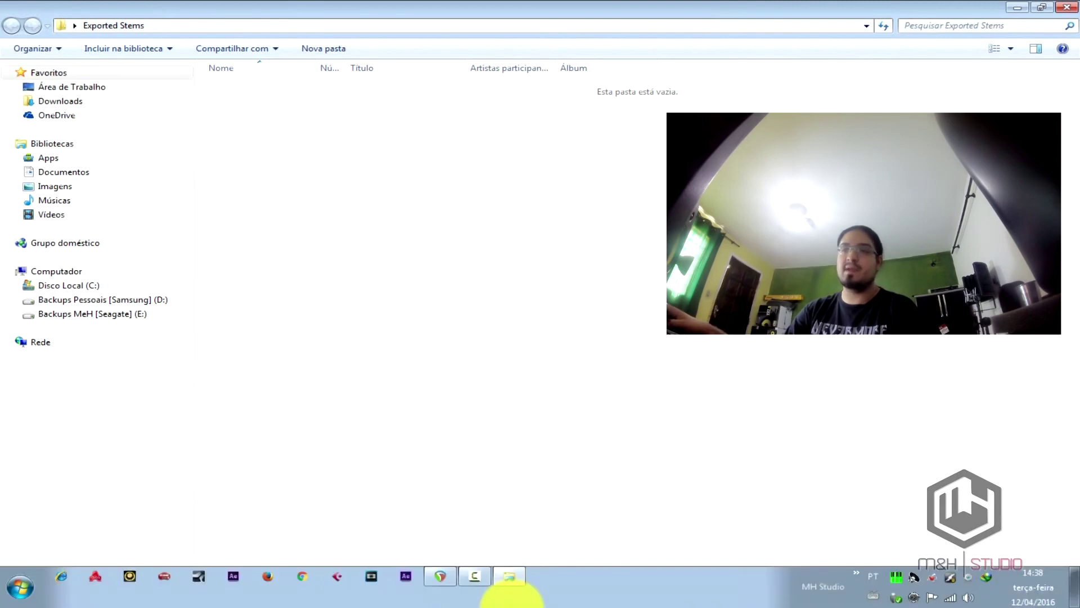
{"action": "left_click", "coordinate": [437, 584]}
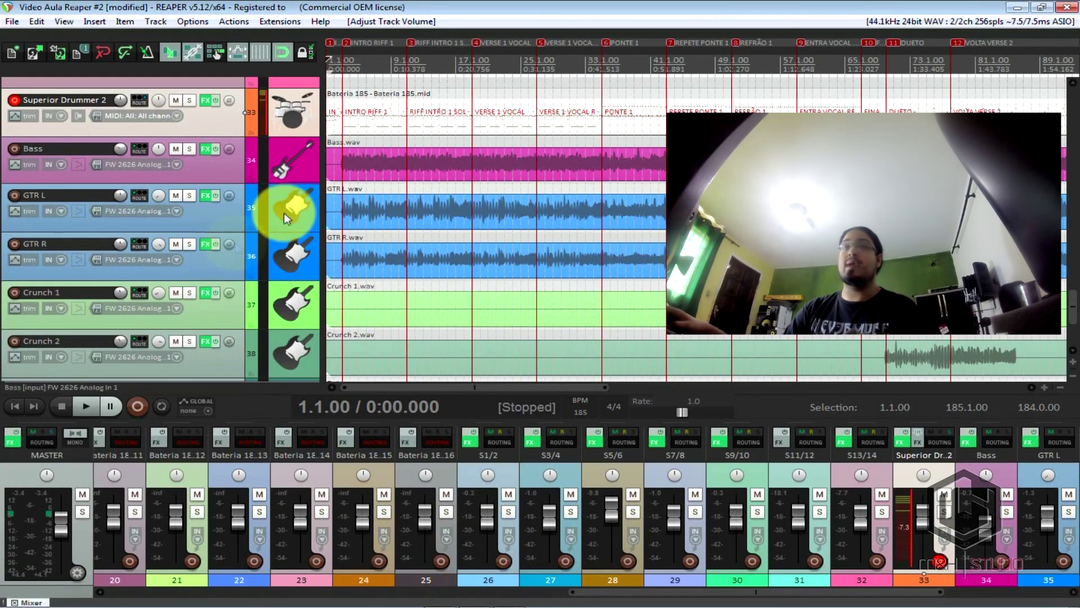
Select the whole range of tracks from Bass to Solo
{"action": "left_click", "coordinate": [46, 147]}
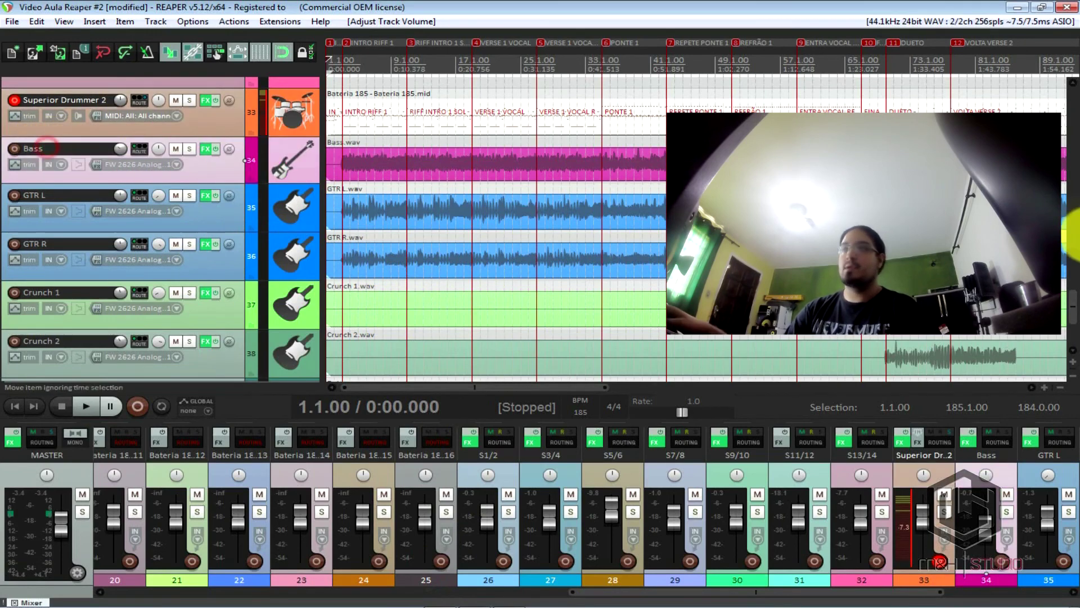
{"action": "mouse_move", "coordinate": [1075, 307]}
{"action": "left_mouse_down"}
{"action": "mouse_move", "coordinate": [1074, 322]}
{"action": "mouse_move", "coordinate": [1075, 313]}
{"action": "left_mouse_up"}
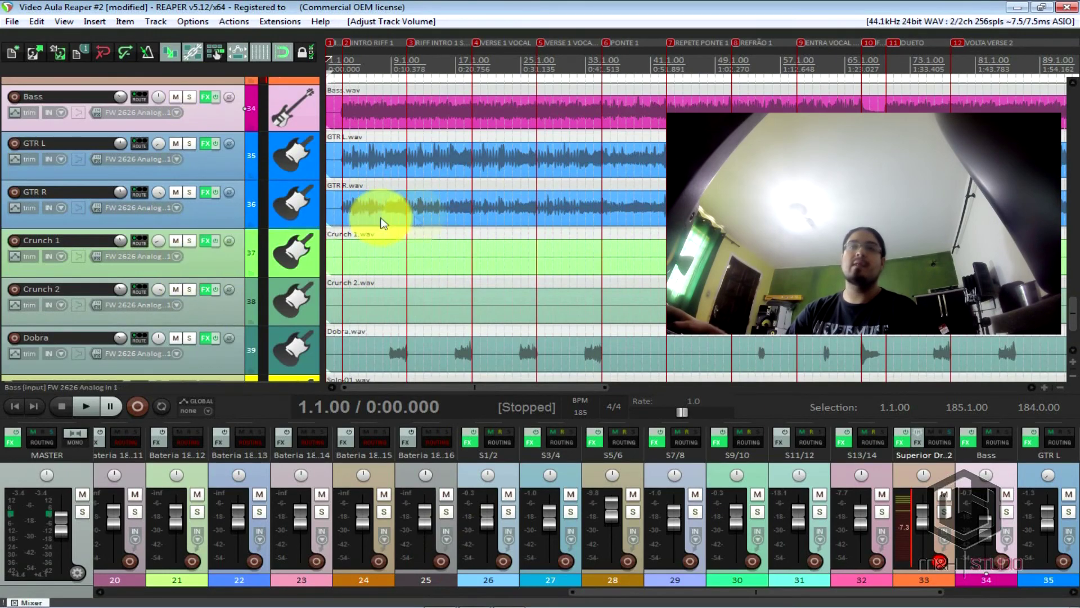
{"action": "left_click_drag", "start_coordinate": [1074, 324], "coordinate": [1075, 301]}
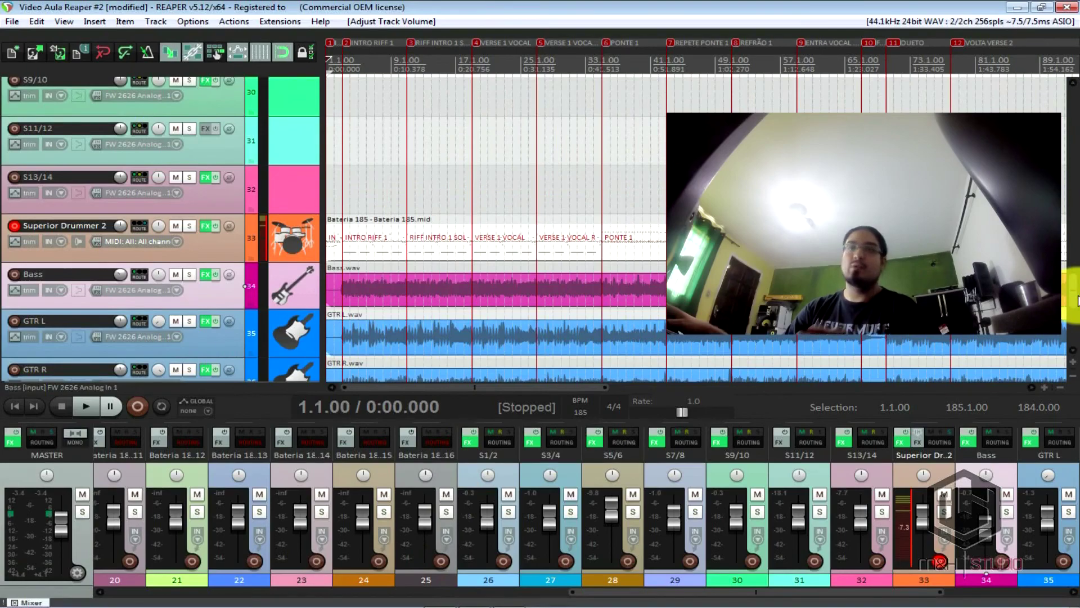
{"action": "mouse_move", "coordinate": [1077, 299]}
{"action": "left_mouse_down"}
{"action": "mouse_move", "coordinate": [1077, 326]}
{"action": "mouse_move", "coordinate": [1079, 310]}
{"action": "left_mouse_up"}
{"action": "left_click", "coordinate": [232, 130]}
{"action": "left_click_drag", "start_coordinate": [1075, 298], "coordinate": [1075, 309]}
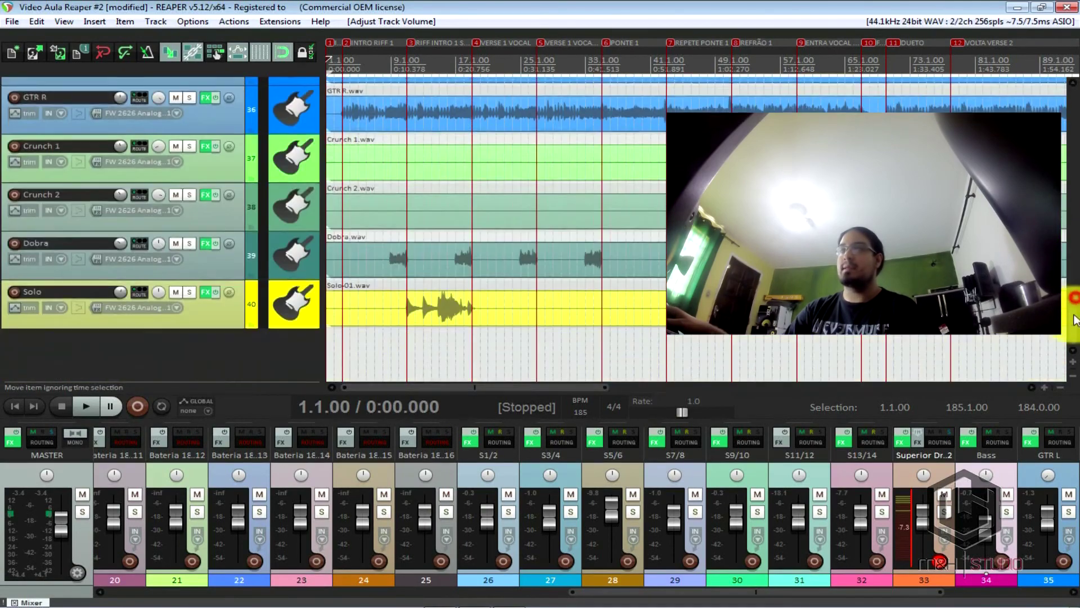
{"action": "left_click", "coordinate": [225, 310]}
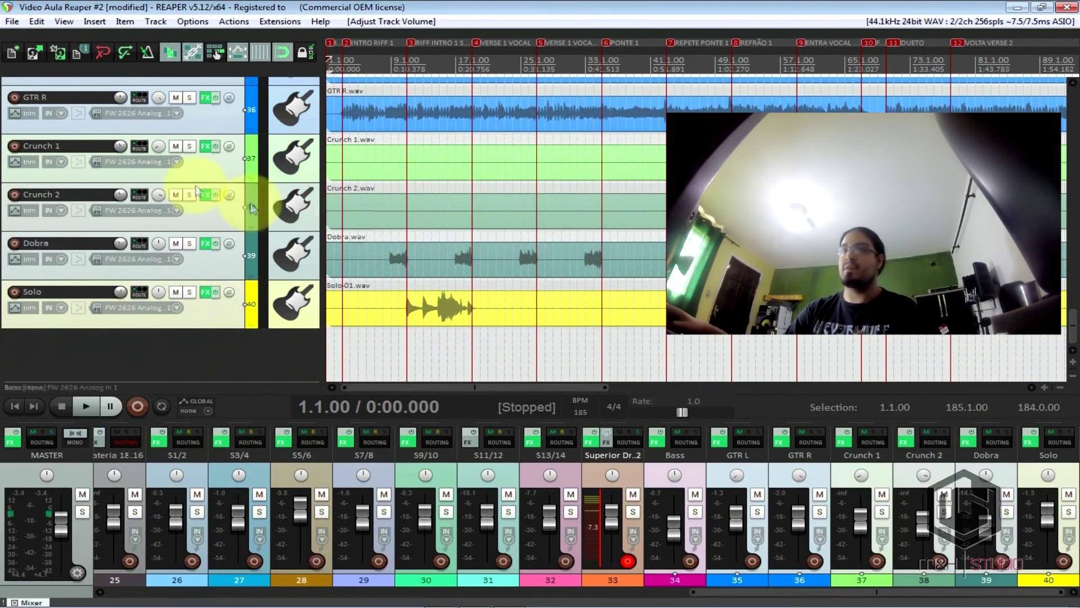
{"action": "left_click_drag", "start_coordinate": [1071, 335], "coordinate": [1077, 313]}
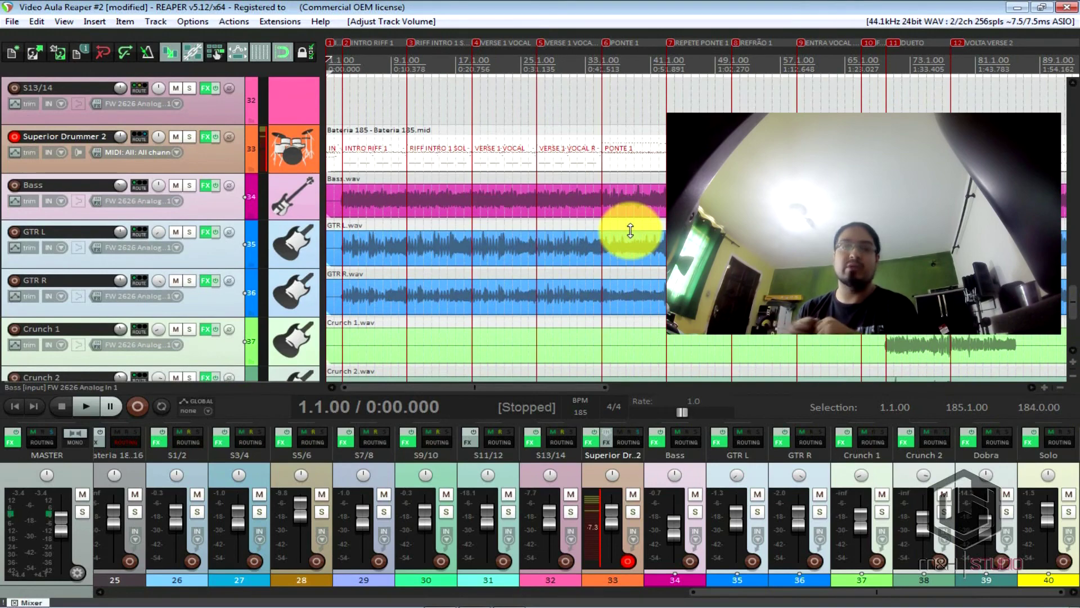
Browse the action list down to the SWS actions and close it
{"action": "left_click", "coordinate": [283, 22]}
{"action": "mouse_move", "coordinate": [236, 27]}
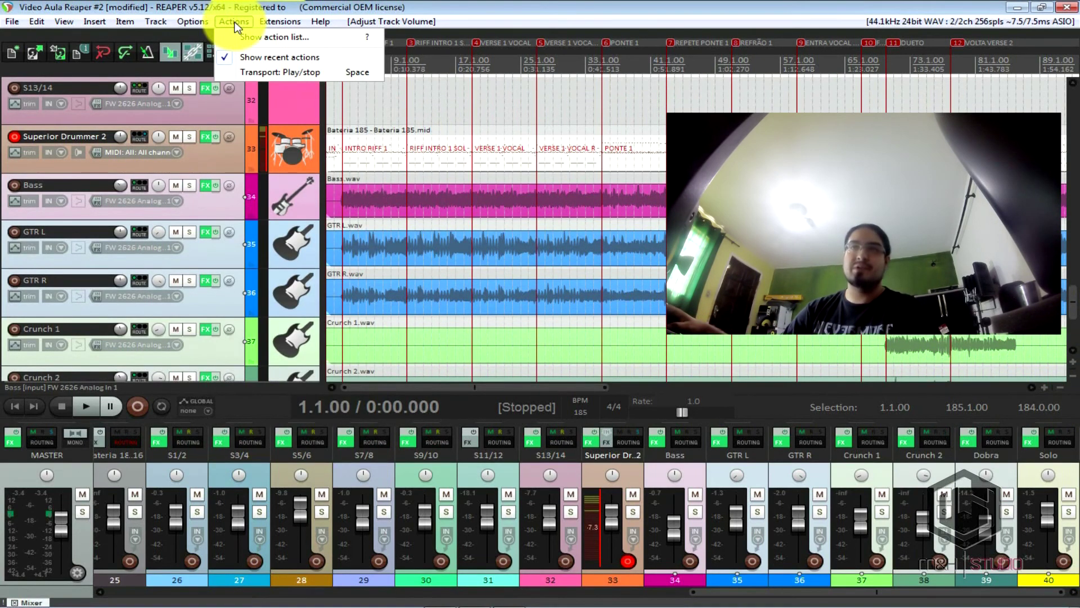
{"action": "left_click", "coordinate": [259, 39]}
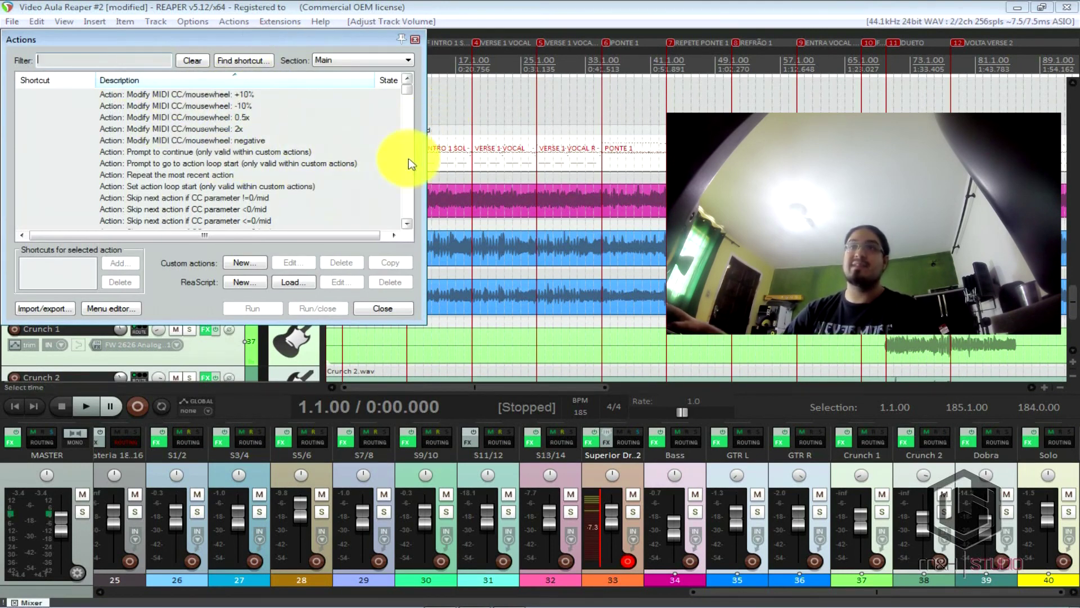
{"action": "left_click_drag", "start_coordinate": [404, 95], "coordinate": [418, 148]}
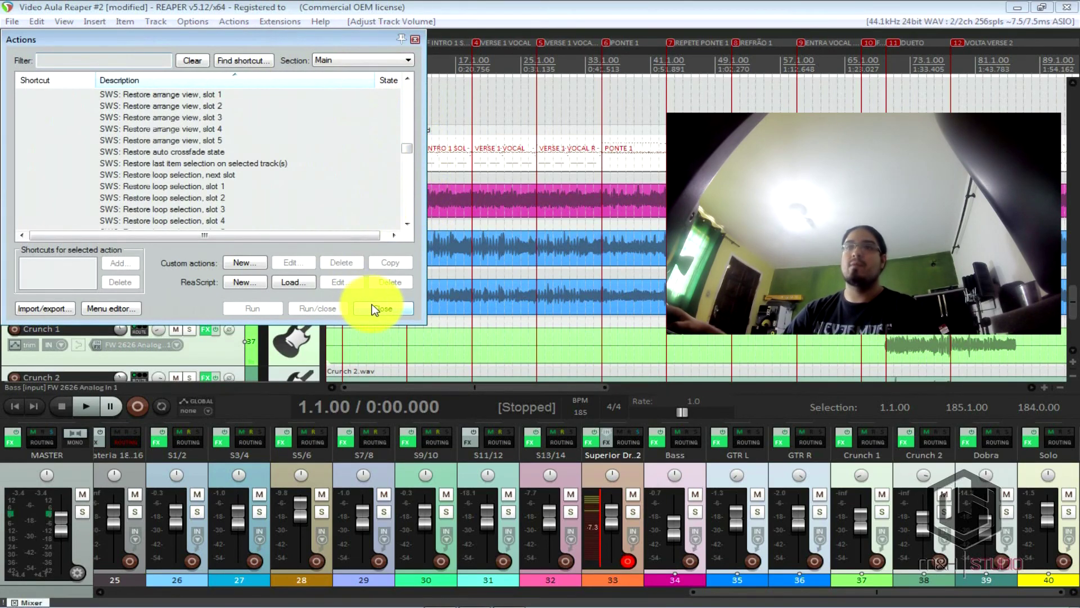
{"action": "left_click", "coordinate": [374, 308]}
Review the version and licence information of the SWS extension and close it
{"action": "left_click", "coordinate": [295, 25]}
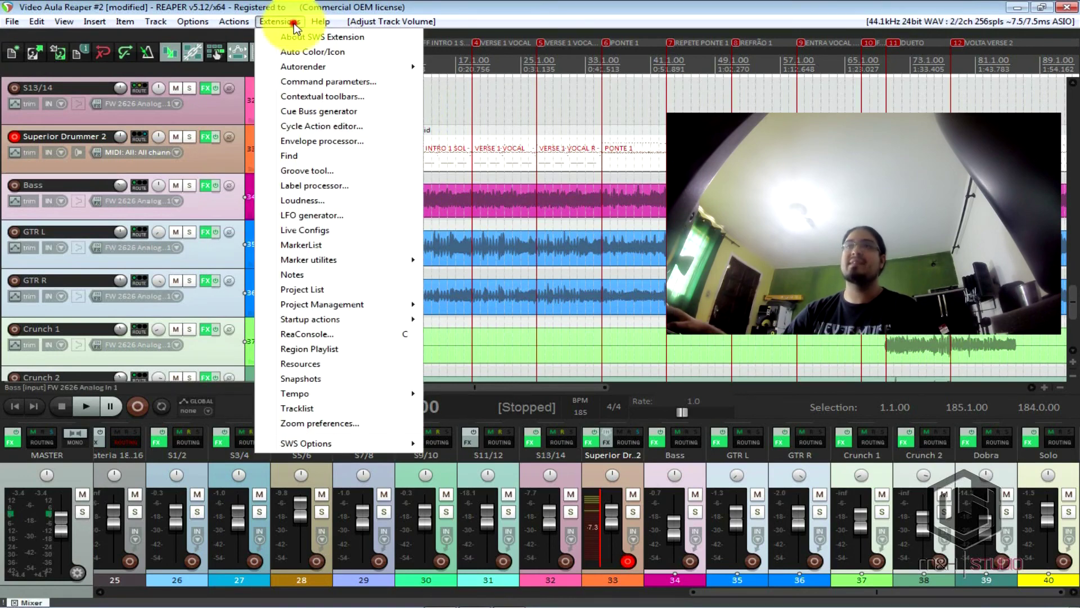
{"action": "left_click", "coordinate": [330, 42]}
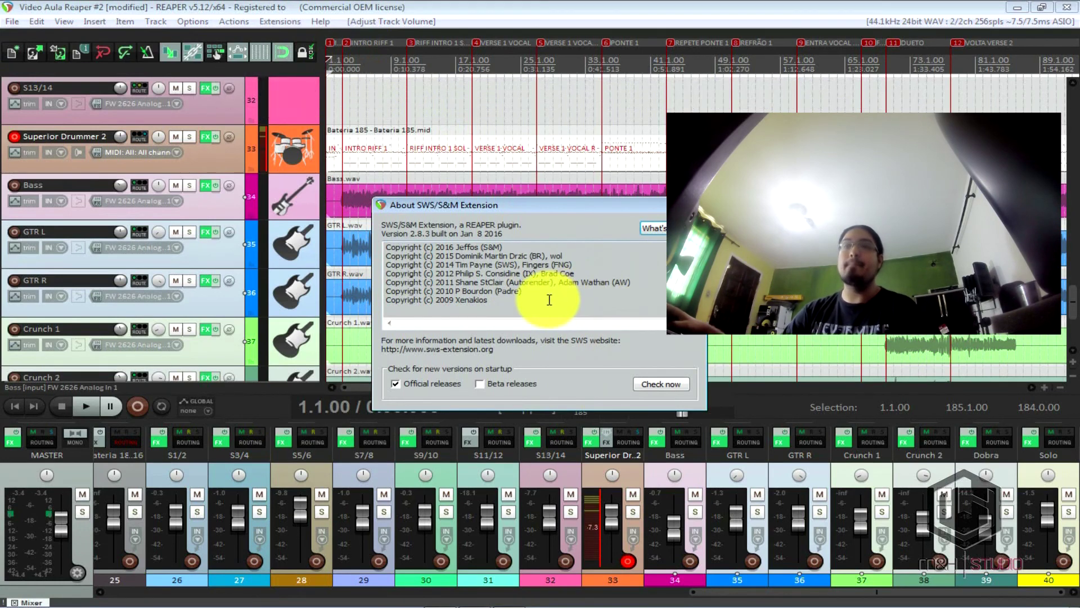
{"action": "scroll", "coordinate": [662, 259], "scroll_direction": "down", "scroll_amount": 5}
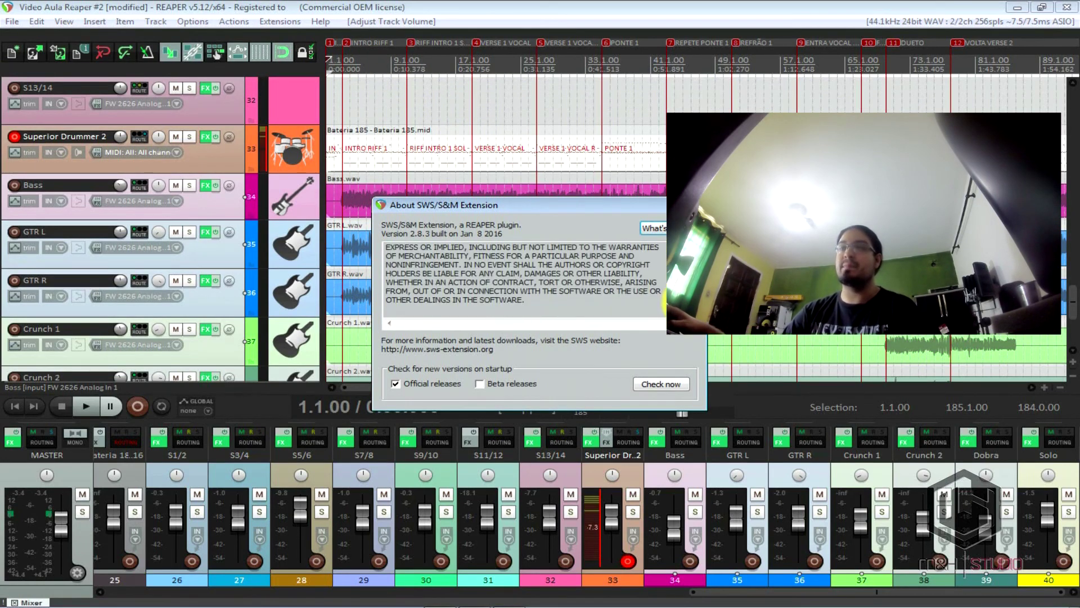
{"action": "left_click", "coordinate": [693, 207]}
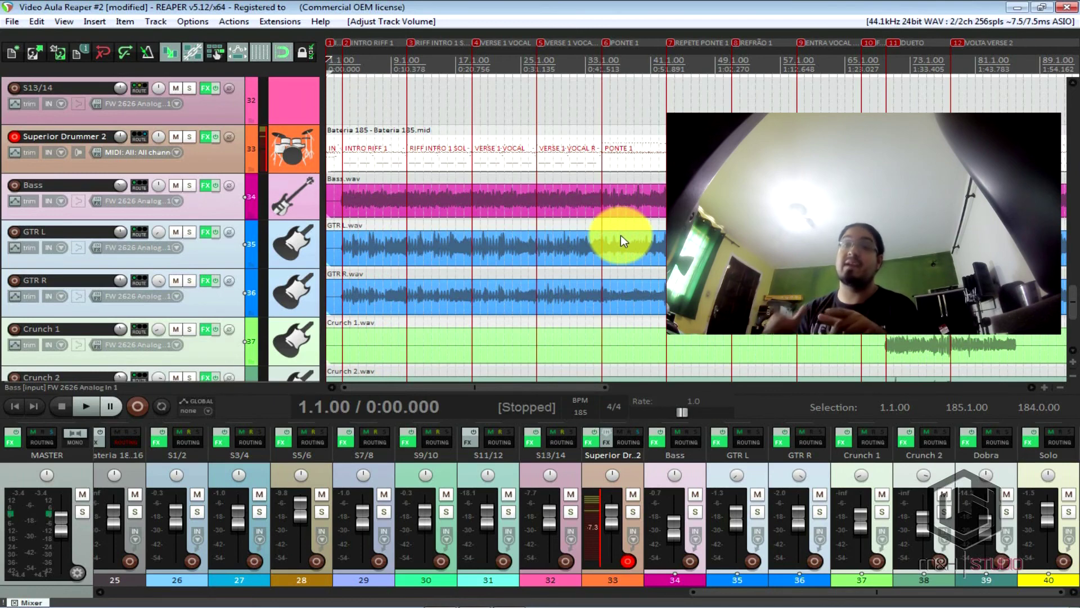
Select the Bass track anew and extend the selection through the Solo track
{"action": "left_click", "coordinate": [204, 211]}
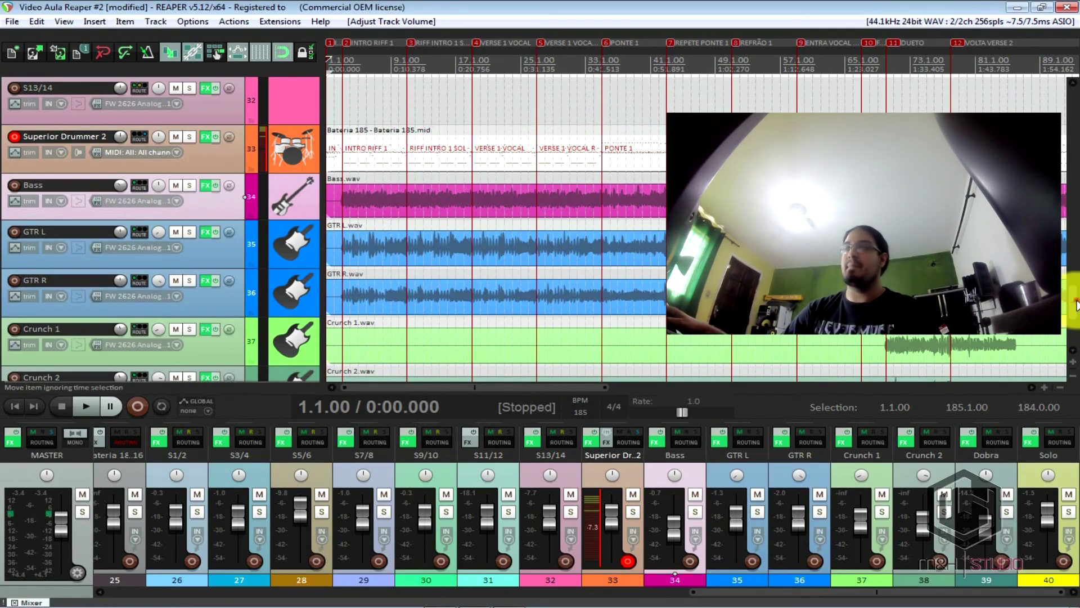
{"action": "scroll", "coordinate": [1076, 305], "scroll_direction": "down", "scroll_amount": 5}
{"action": "scroll", "coordinate": [1076, 309], "scroll_direction": "up", "scroll_amount": 5}
{"action": "scroll", "coordinate": [1076, 318], "scroll_direction": "down", "scroll_amount": 2}
{"action": "scroll", "coordinate": [1076, 317], "scroll_direction": "down", "scroll_amount": 2}
{"action": "left_click", "coordinate": [196, 317], "text": "shift"}
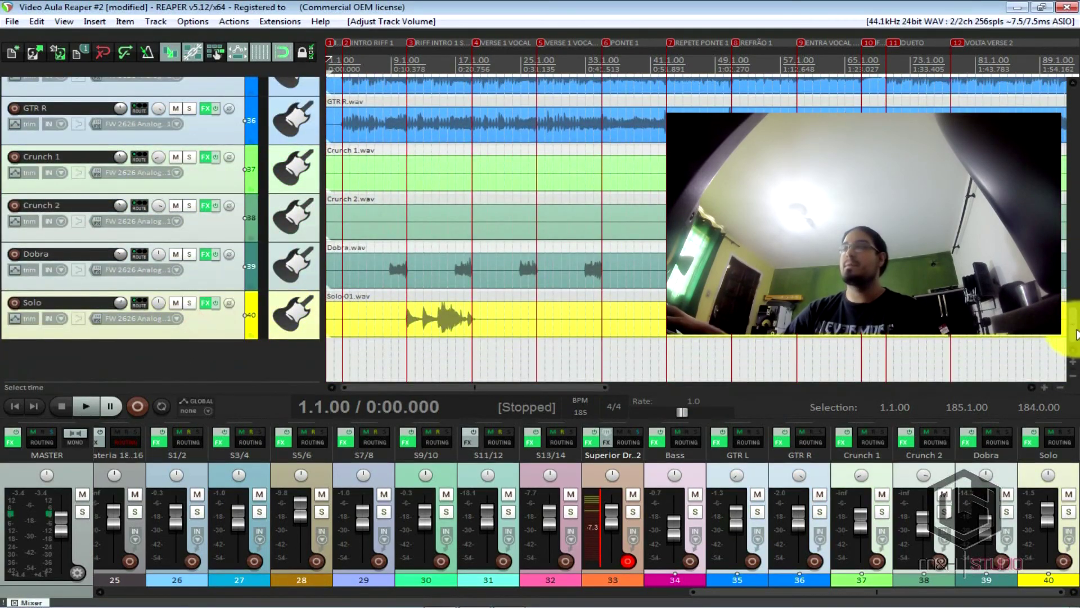
{"action": "scroll", "coordinate": [1076, 338], "scroll_direction": "up", "scroll_amount": 7}
{"action": "scroll", "coordinate": [1076, 338], "scroll_direction": "down", "scroll_amount": 2}
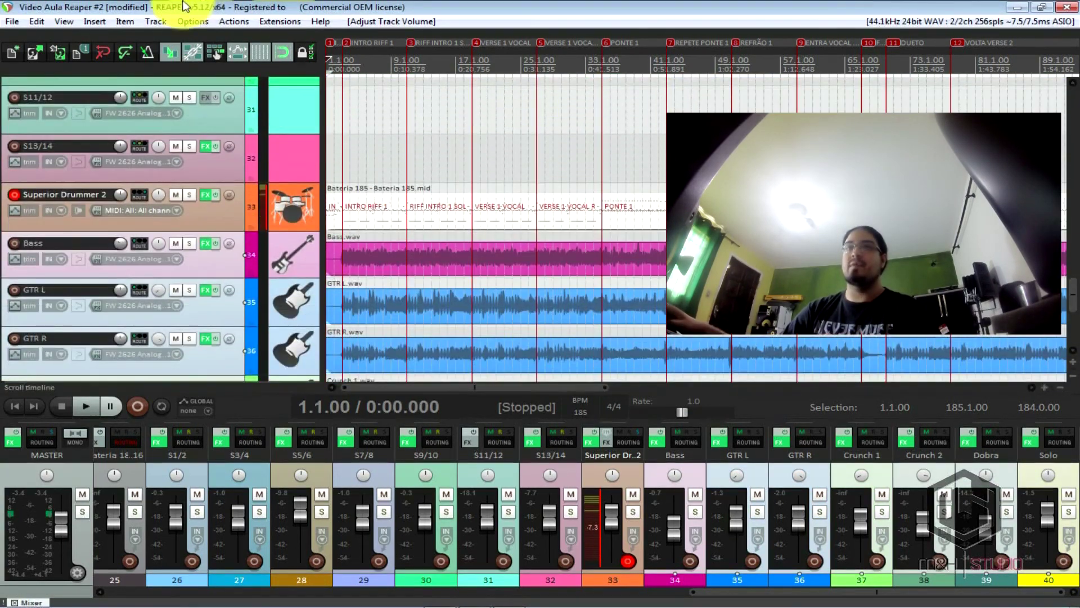
Filter the action list by "clear fx" and select "SWS/S&M: Clear FX chain for selected tracks"
{"action": "left_click", "coordinate": [227, 23]}
{"action": "left_click", "coordinate": [245, 35]}
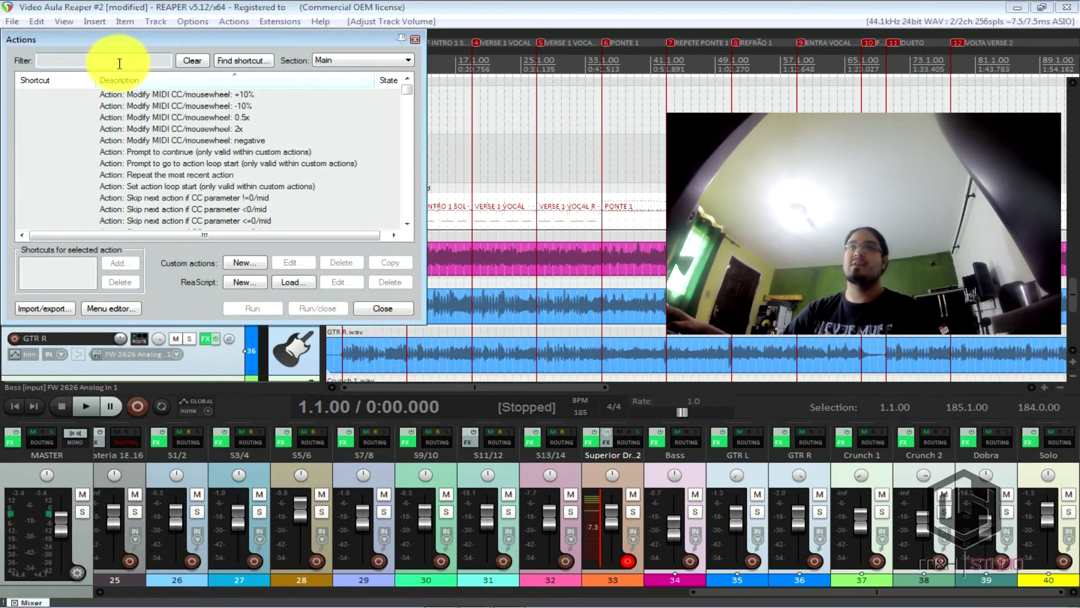
{"action": "type", "text": "clear"}
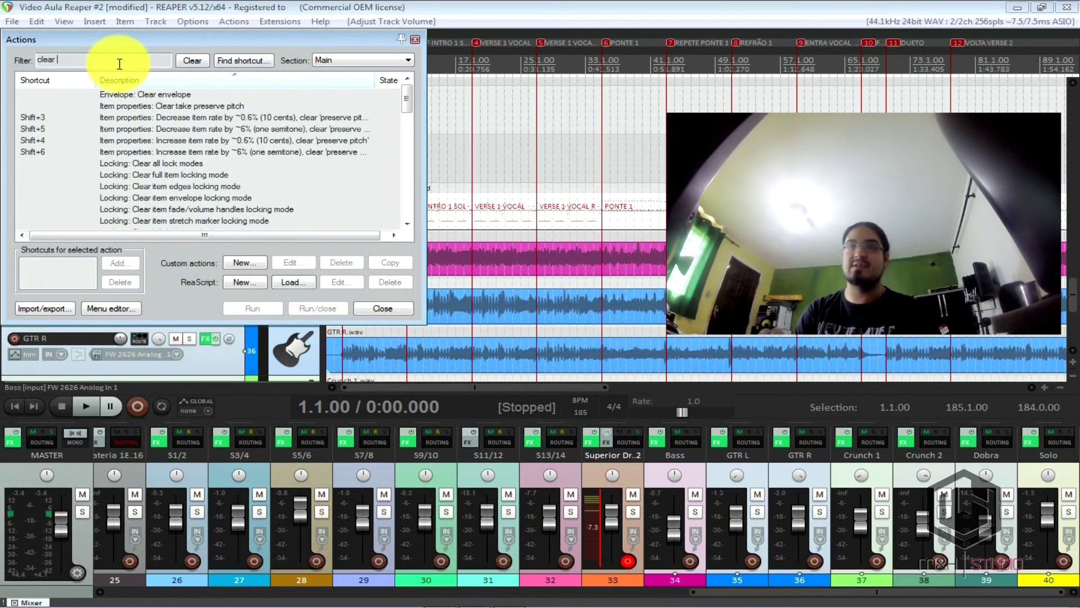
{"action": "type", "text": " fx"}
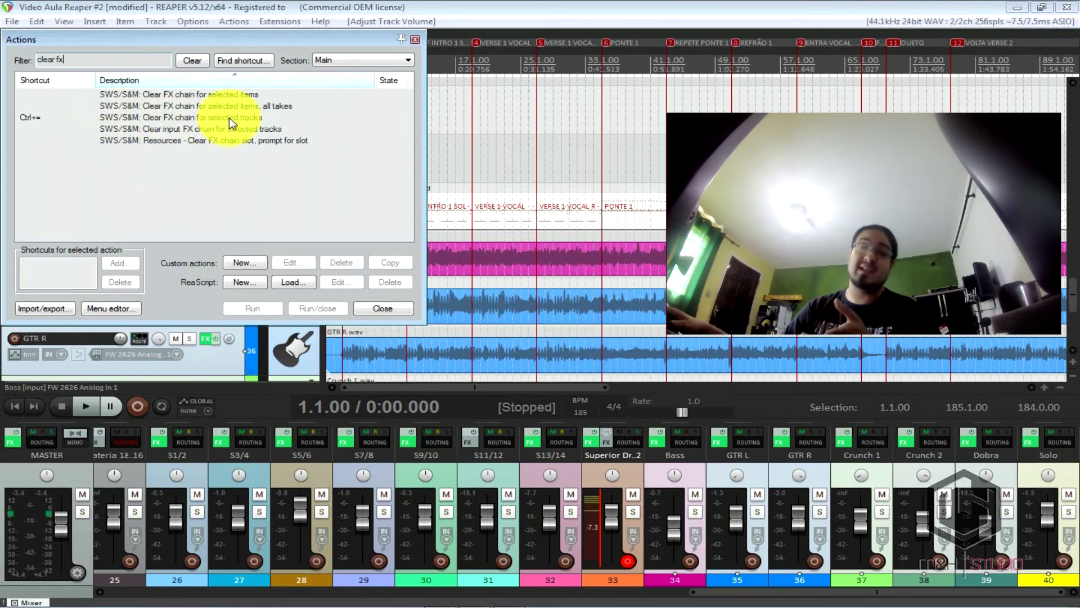
{"action": "left_click", "coordinate": [214, 117]}
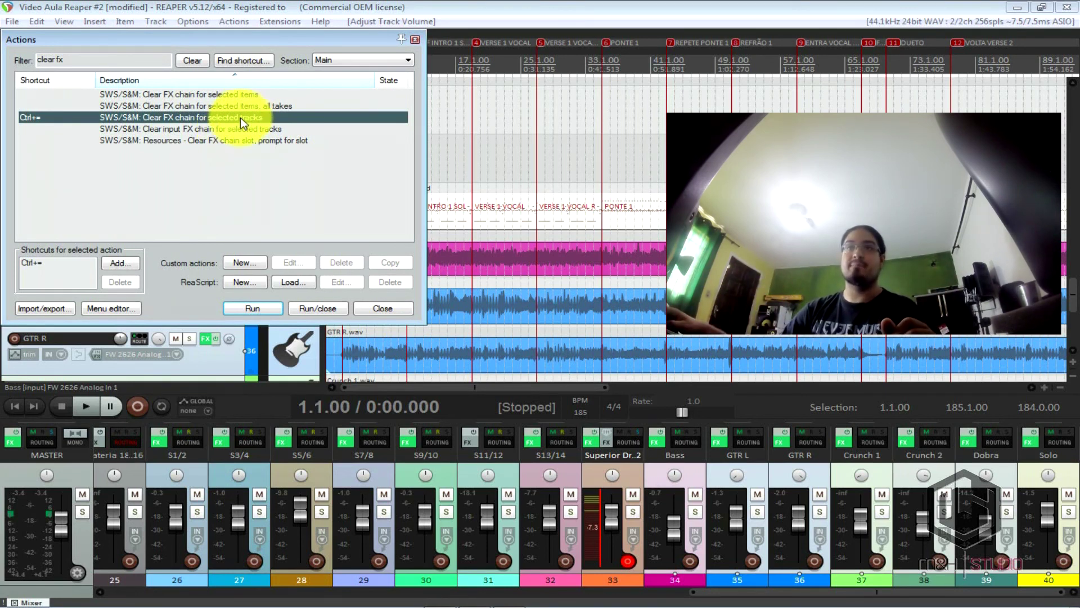
Run "SWS/S&M: Clear FX chain for selected tracks" on the Bass through Solo tracks
{"action": "double_click", "coordinate": [241, 117]}
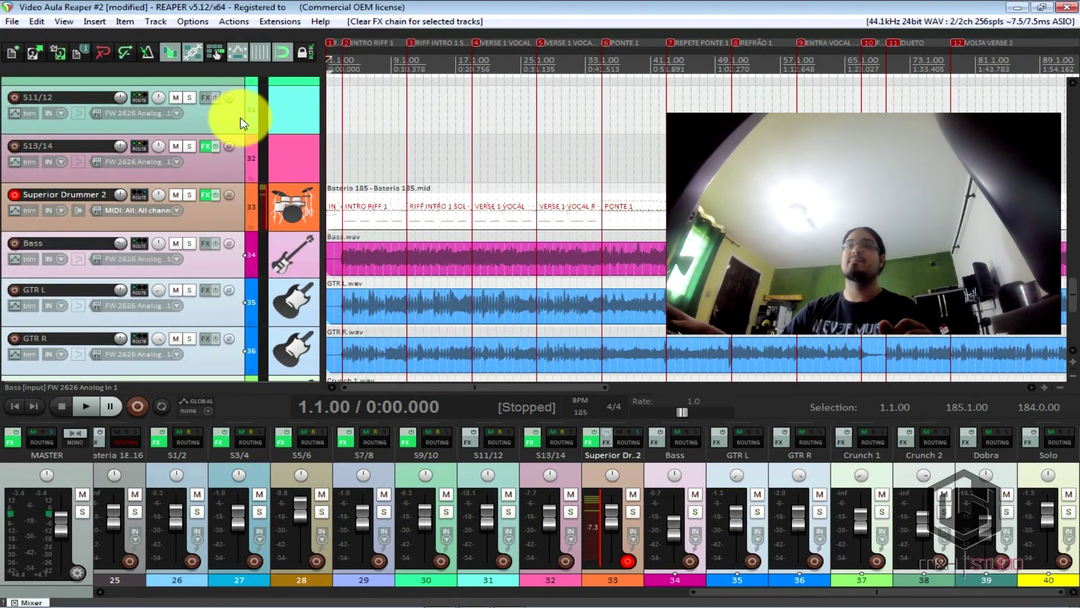
{"action": "left_click_drag", "start_coordinate": [1071, 288], "coordinate": [1071, 305]}
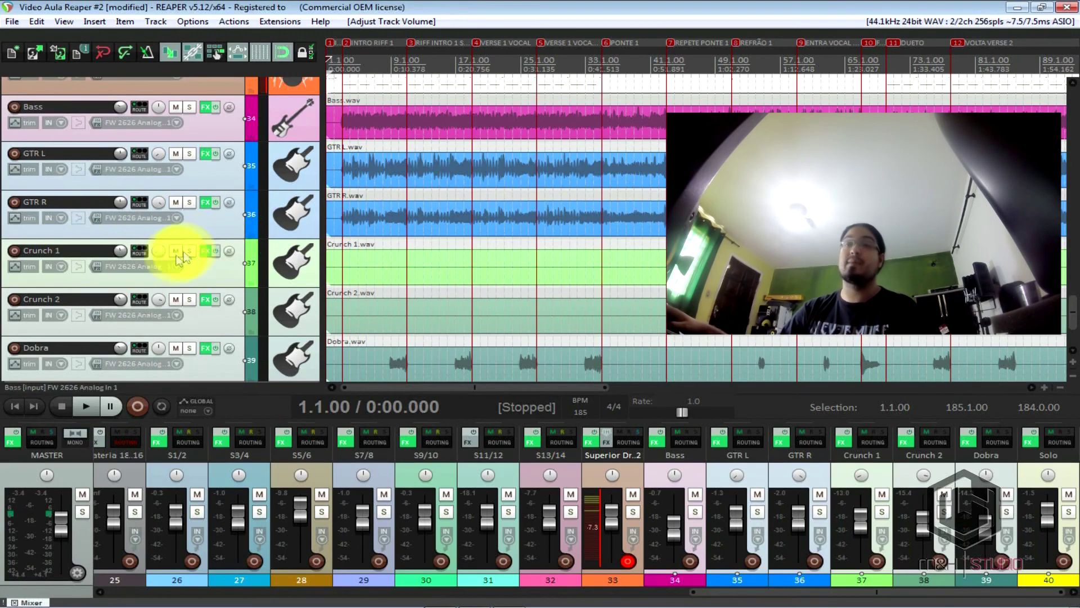
Look up the clear FX actions by filtering the action list by "clear fx" and close the list
{"action": "left_click", "coordinate": [232, 21]}
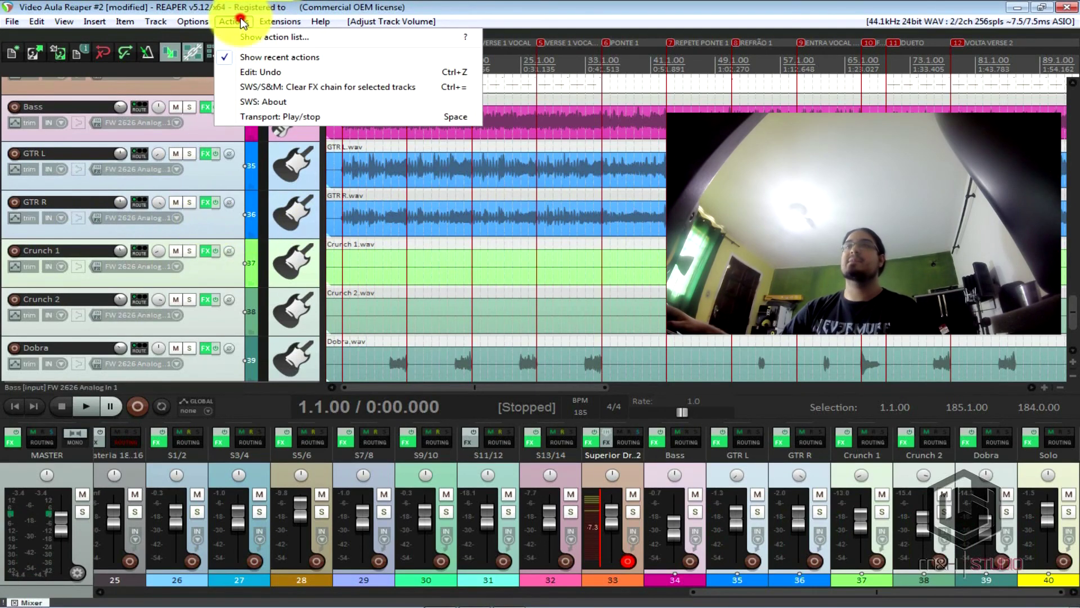
{"action": "left_click", "coordinate": [251, 38]}
{"action": "left_click", "coordinate": [112, 59]}
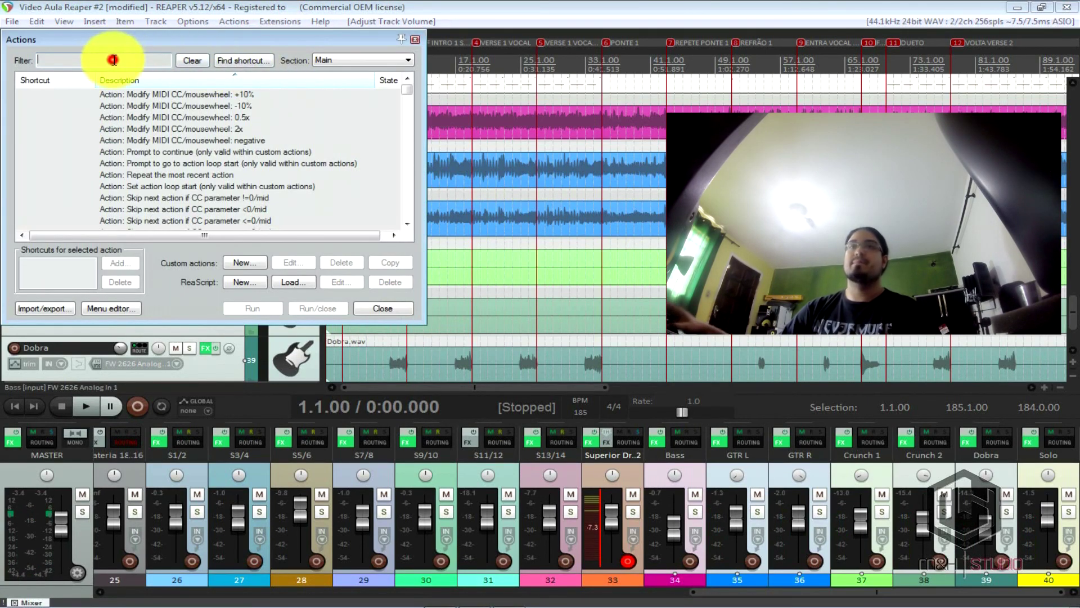
{"action": "type", "text": "clear fx"}
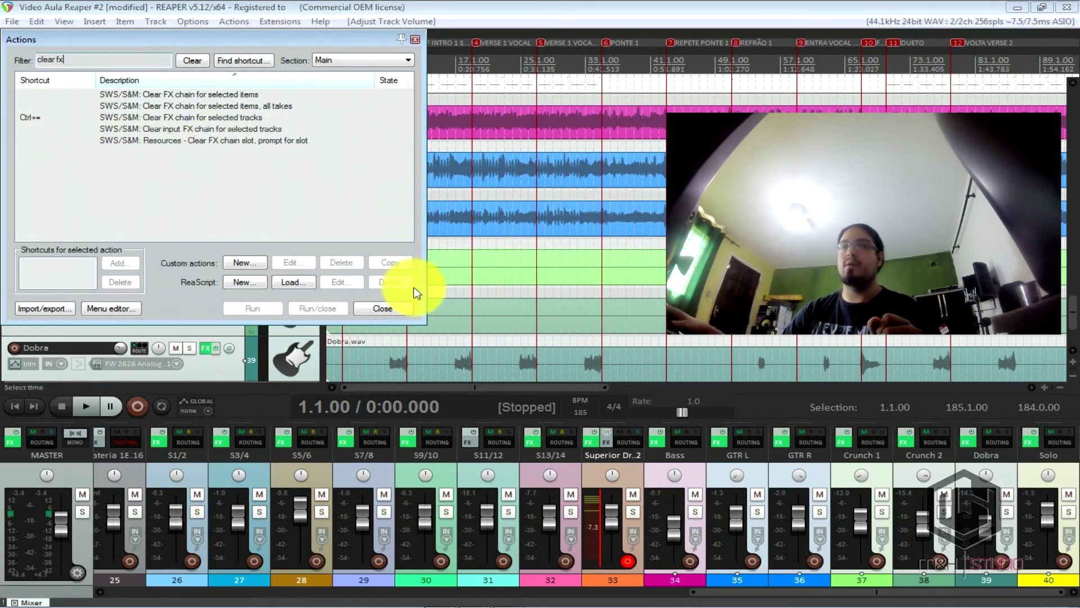
{"action": "left_click", "coordinate": [386, 307]}
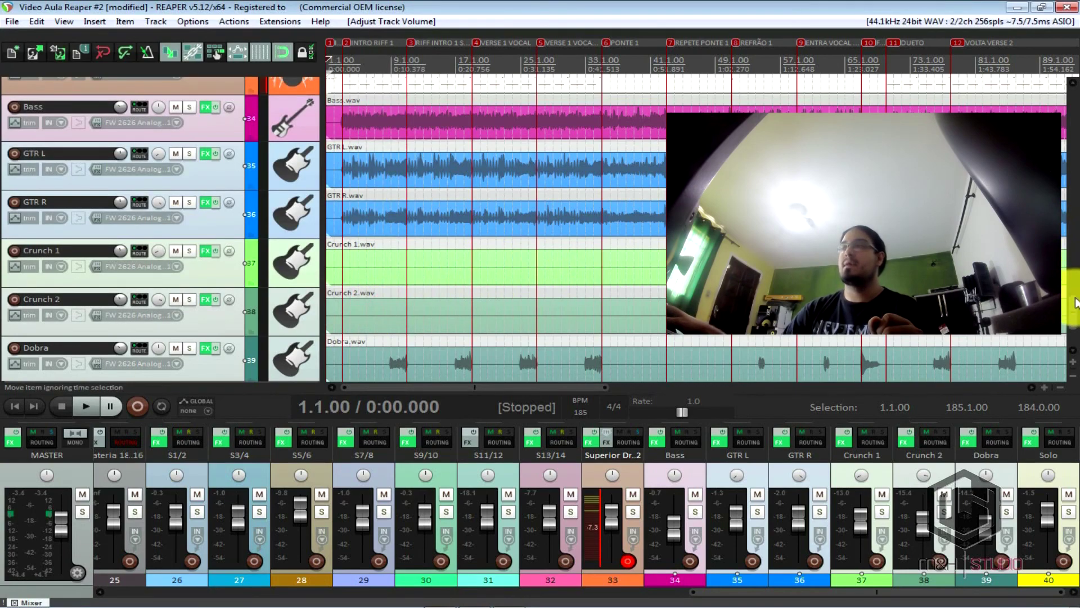
Select the Bass through Solo tracks and clear their FX chains with the SWS clear FX chain action
{"action": "left_click", "coordinate": [202, 132]}
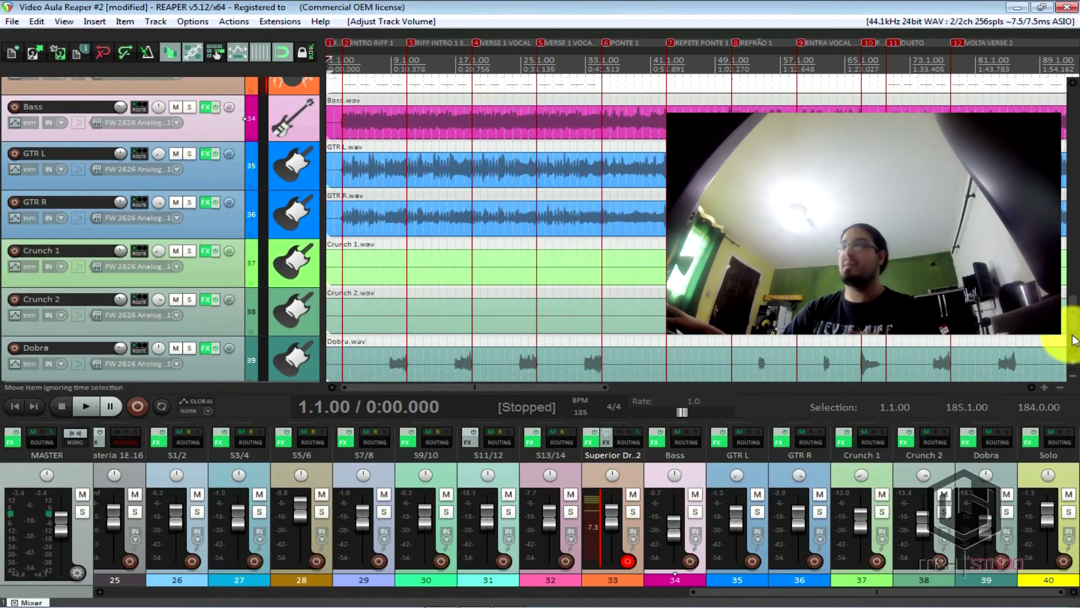
{"action": "scroll", "coordinate": [1074, 315], "scroll_direction": "down", "scroll_amount": 2}
{"action": "scroll", "coordinate": [1074, 315], "scroll_direction": "up", "scroll_amount": 5}
{"action": "scroll", "coordinate": [1075, 317], "scroll_direction": "down", "scroll_amount": 4}
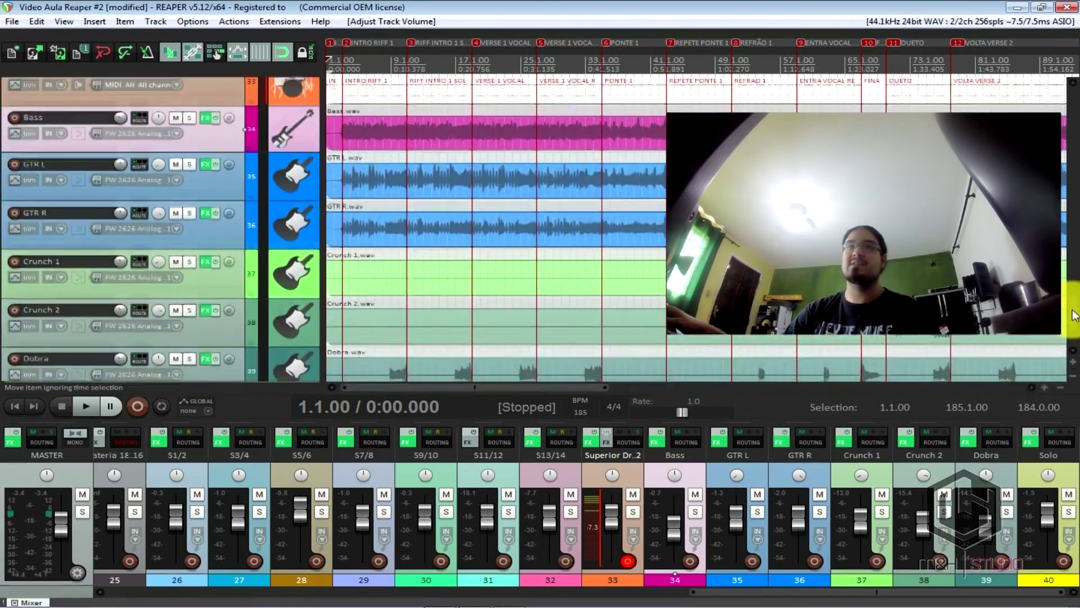
{"action": "scroll", "coordinate": [1074, 318], "scroll_direction": "down", "scroll_amount": 1}
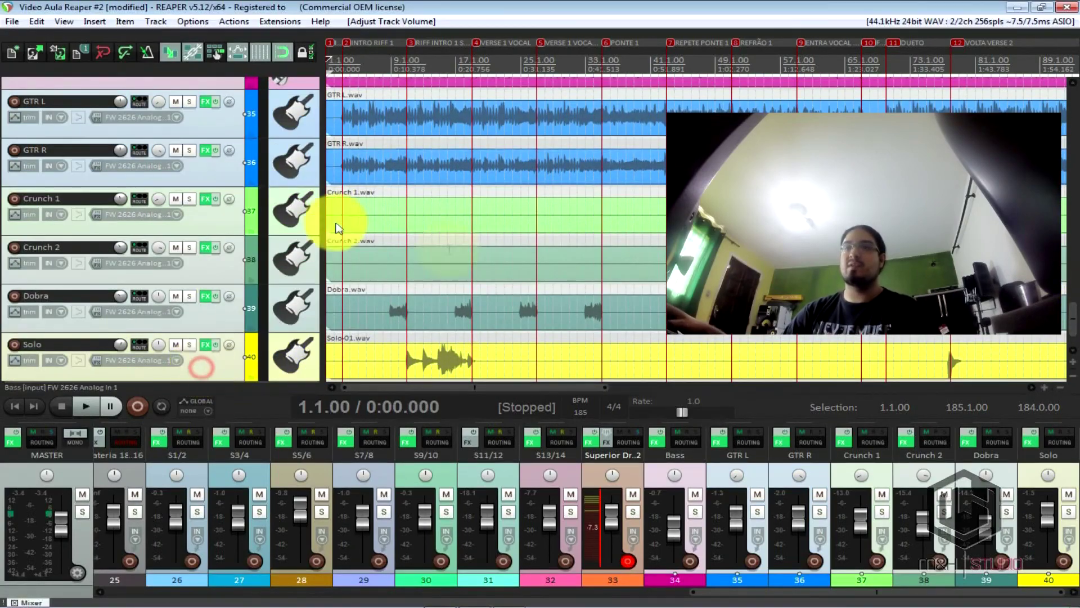
{"action": "left_click_drag", "start_coordinate": [1079, 337], "coordinate": [1075, 315]}
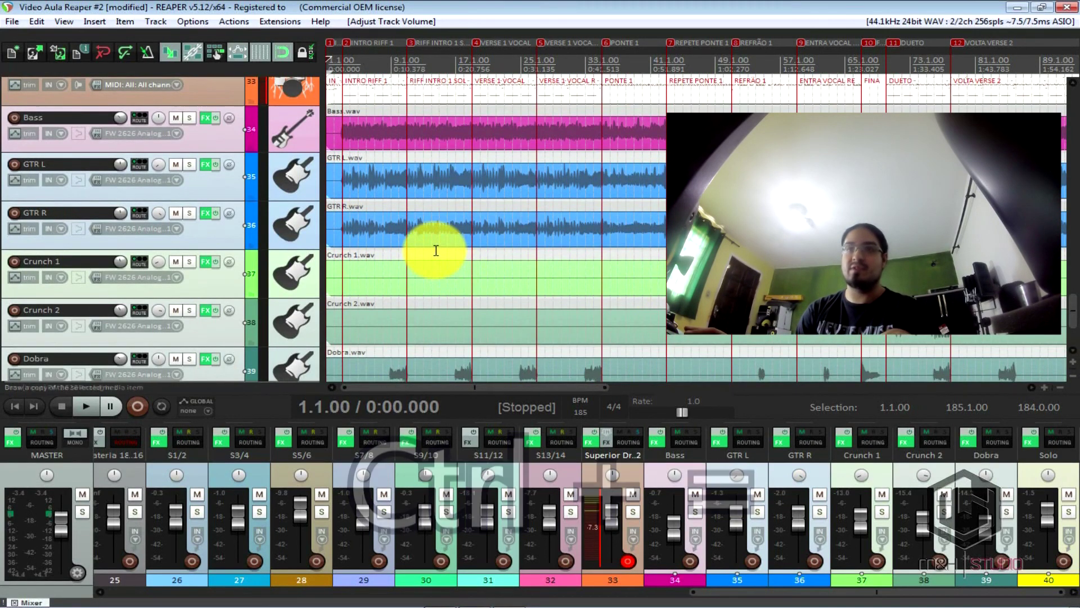
{"action": "key", "text": "ctrl+equal"}
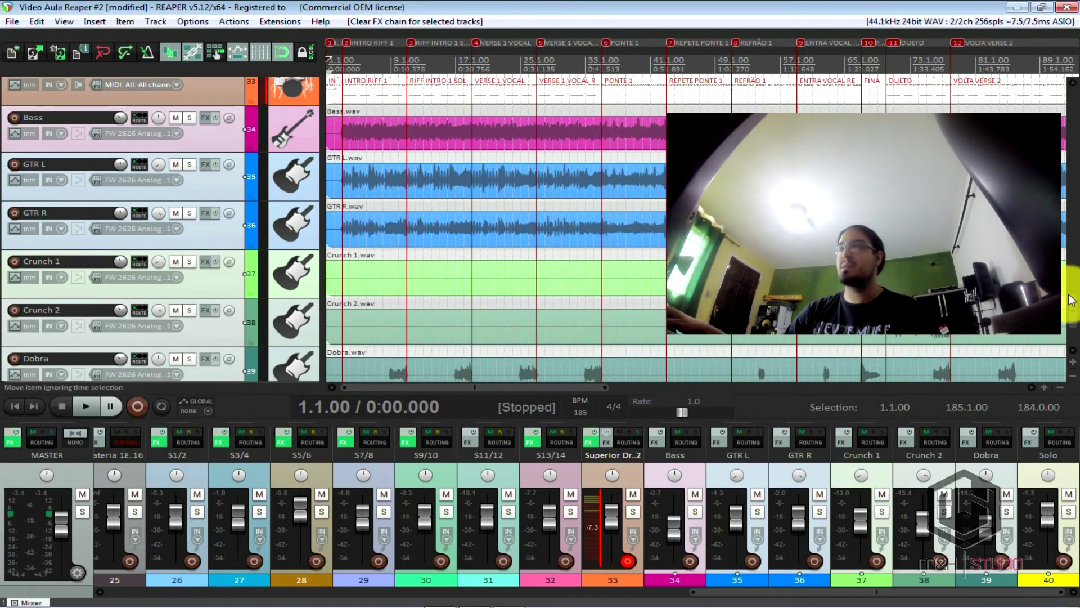
{"action": "scroll", "coordinate": [1069, 298], "scroll_direction": "down", "scroll_amount": 3}
{"action": "scroll", "coordinate": [1069, 298], "scroll_direction": "up", "scroll_amount": 4}
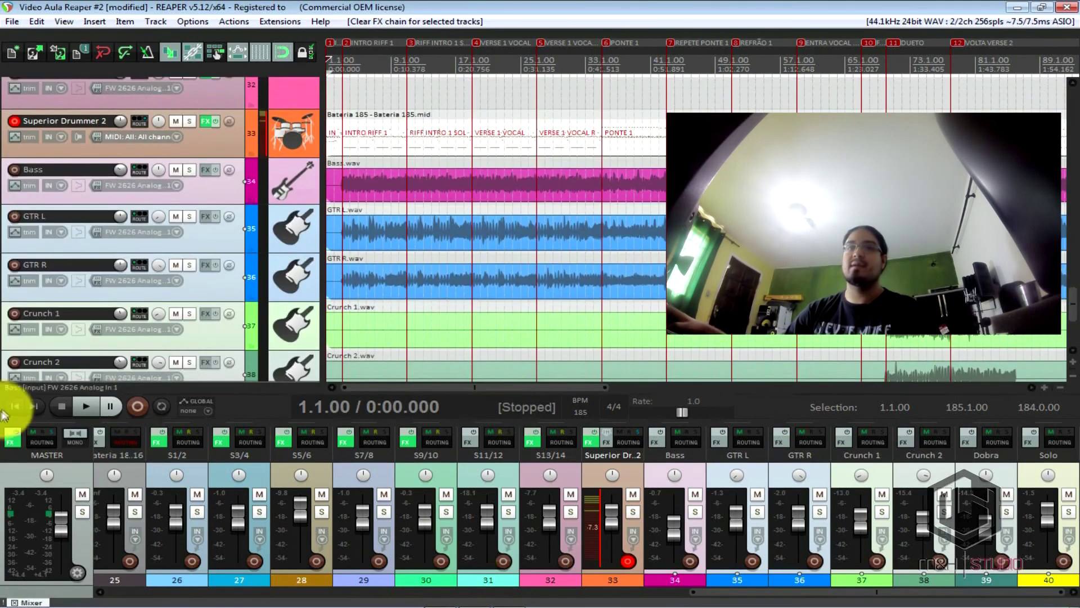
Select the Bass track and its audio item, play the song to hear the unprocessed tracks, and return to the project start
{"action": "left_click", "coordinate": [230, 188]}
{"action": "left_click", "coordinate": [347, 184]}
{"action": "key", "text": "space"}
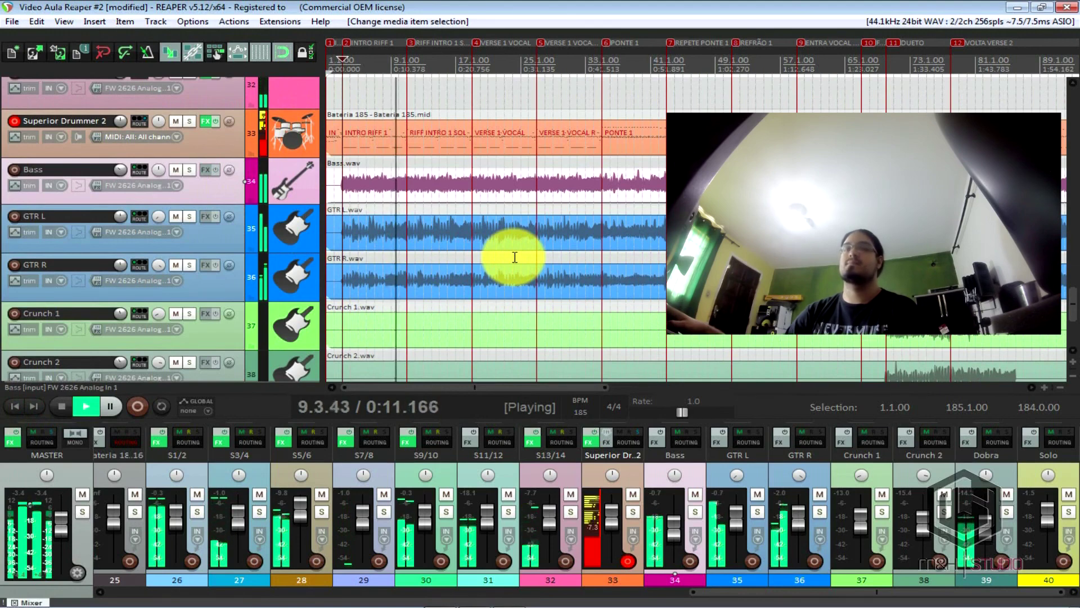
{"action": "key", "text": "space"}
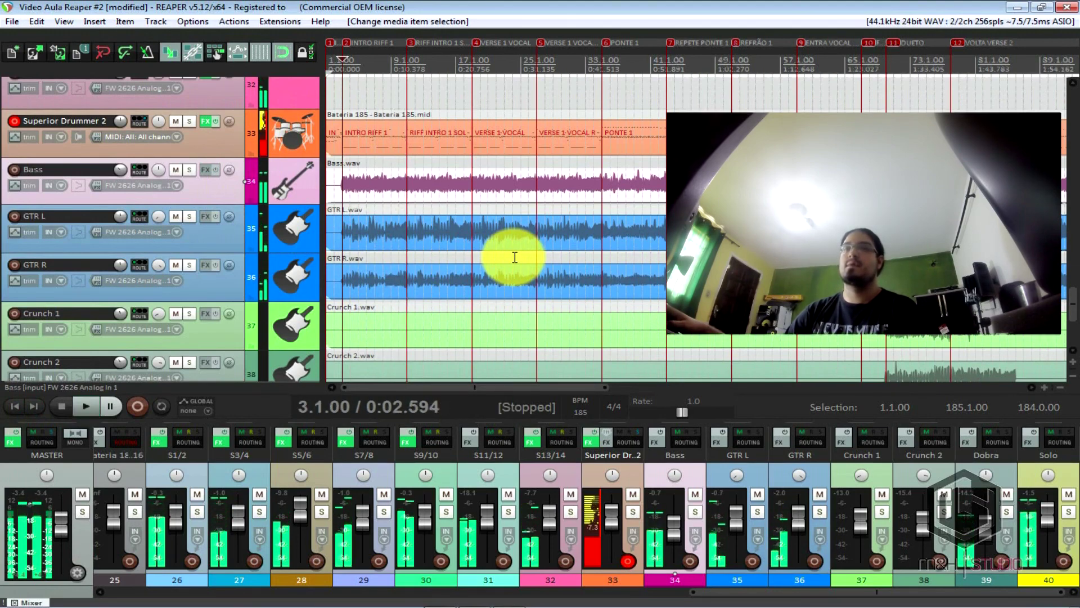
{"action": "left_click", "coordinate": [15, 406]}
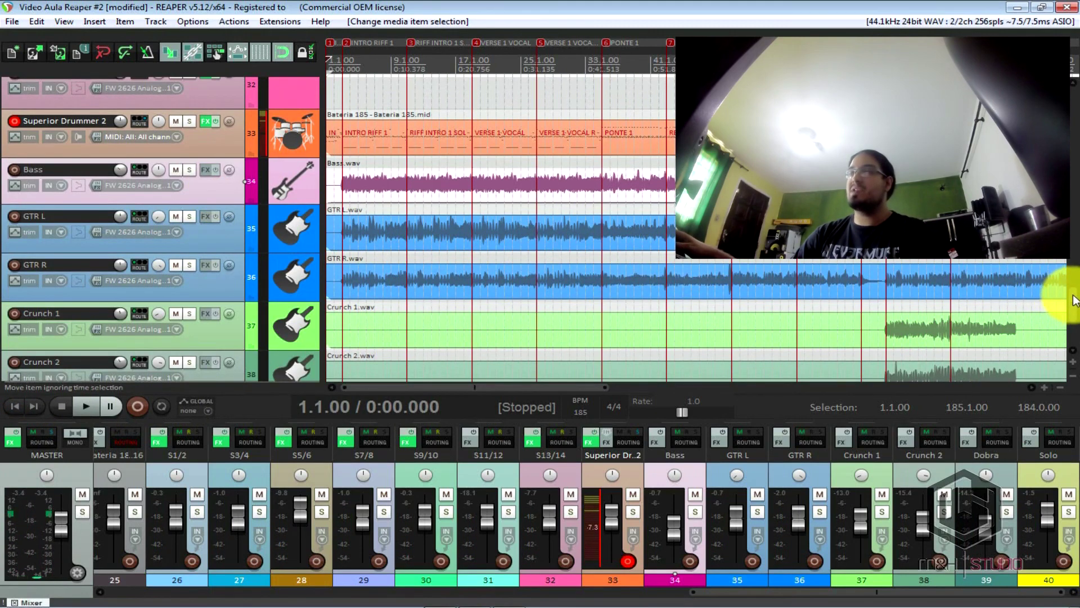
Extend the track selection from Bass through Solo and open the render settings
{"action": "scroll", "coordinate": [1073, 300], "scroll_direction": "down", "scroll_amount": 3}
{"action": "left_click", "coordinate": [198, 312]}
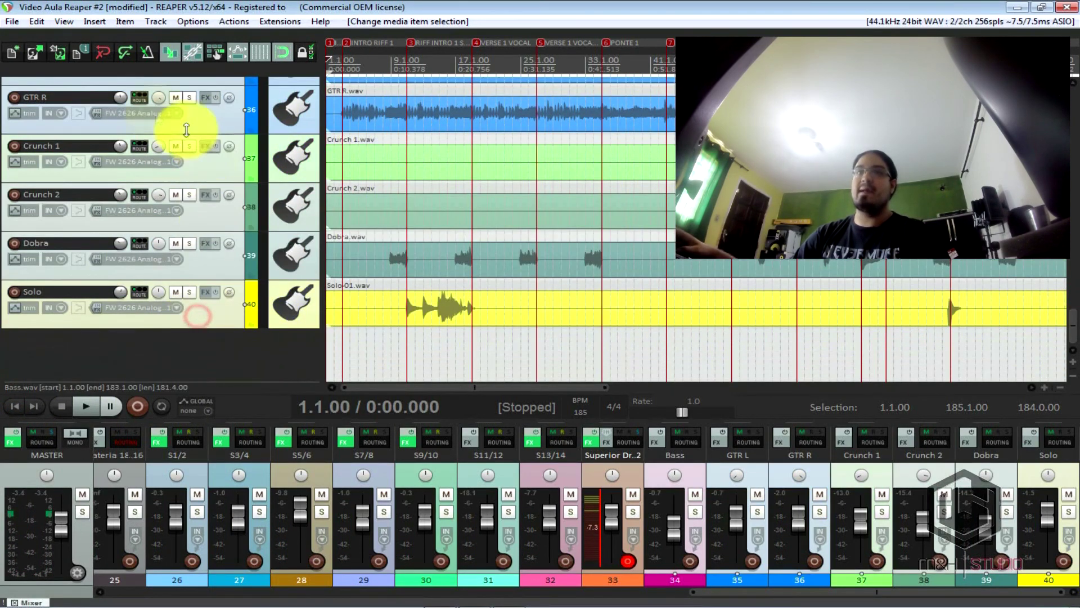
{"action": "left_click", "coordinate": [12, 22]}
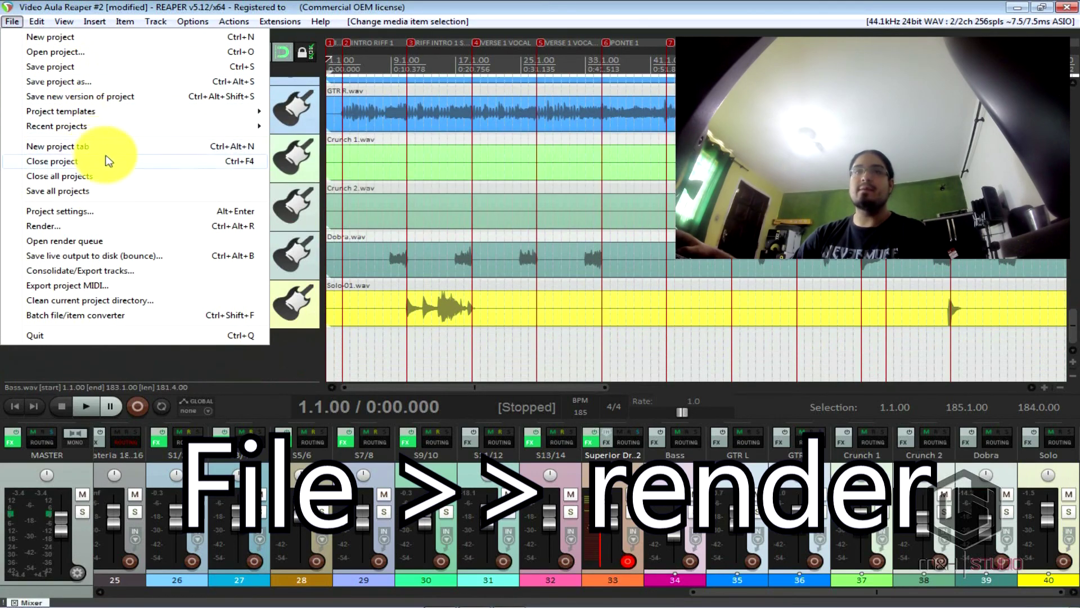
{"action": "left_click", "coordinate": [77, 231]}
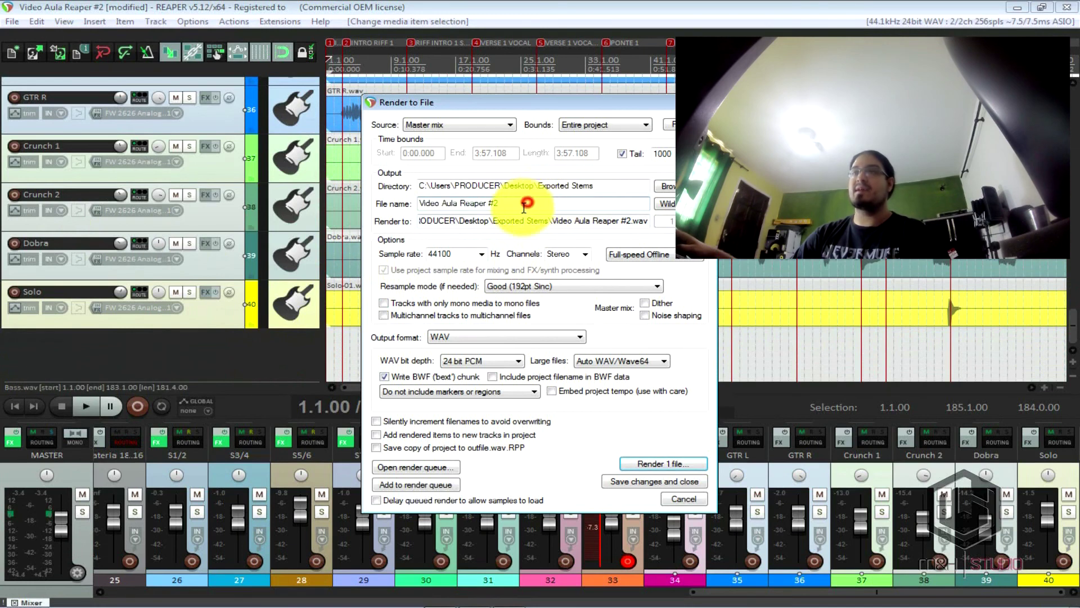
Name the render file "Clean Audio Stems" and choose the Exported Stems folder on the desktop as the output directory
{"action": "left_click_drag", "start_coordinate": [526, 203], "coordinate": [302, 167]}
{"action": "type", "text": "Clean Audio Stems"}
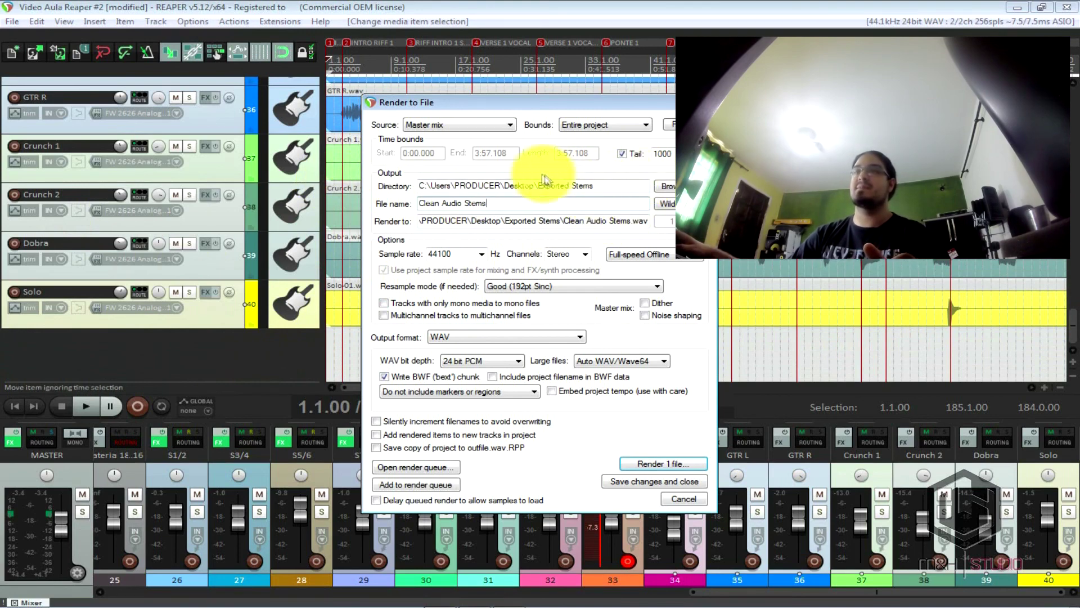
{"action": "left_click", "coordinate": [665, 186]}
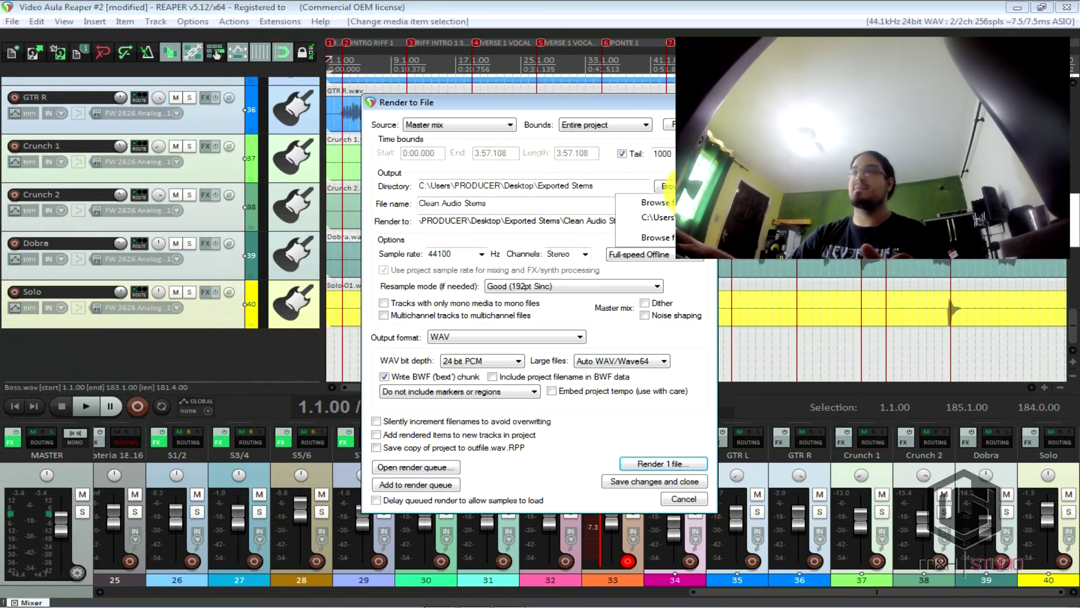
{"action": "left_click", "coordinate": [655, 202]}
{"action": "mouse_move", "coordinate": [654, 294]}
{"action": "left_mouse_down"}
{"action": "mouse_move", "coordinate": [658, 372]}
{"action": "mouse_move", "coordinate": [667, 338]}
{"action": "mouse_move", "coordinate": [659, 309]}
{"action": "left_mouse_up"}
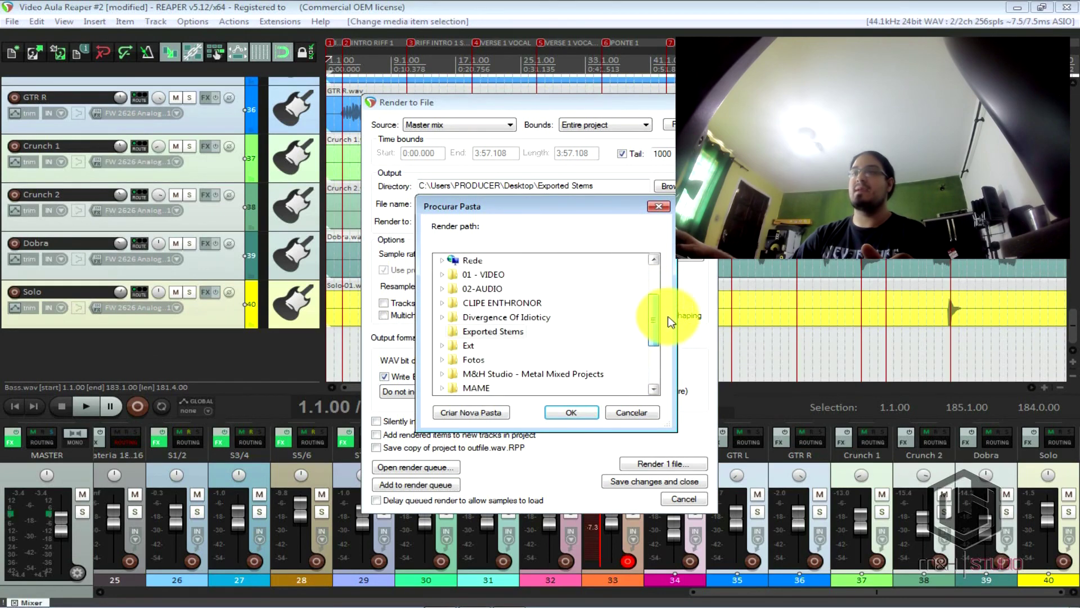
{"action": "left_click", "coordinate": [494, 330]}
{"action": "left_click", "coordinate": [570, 412]}
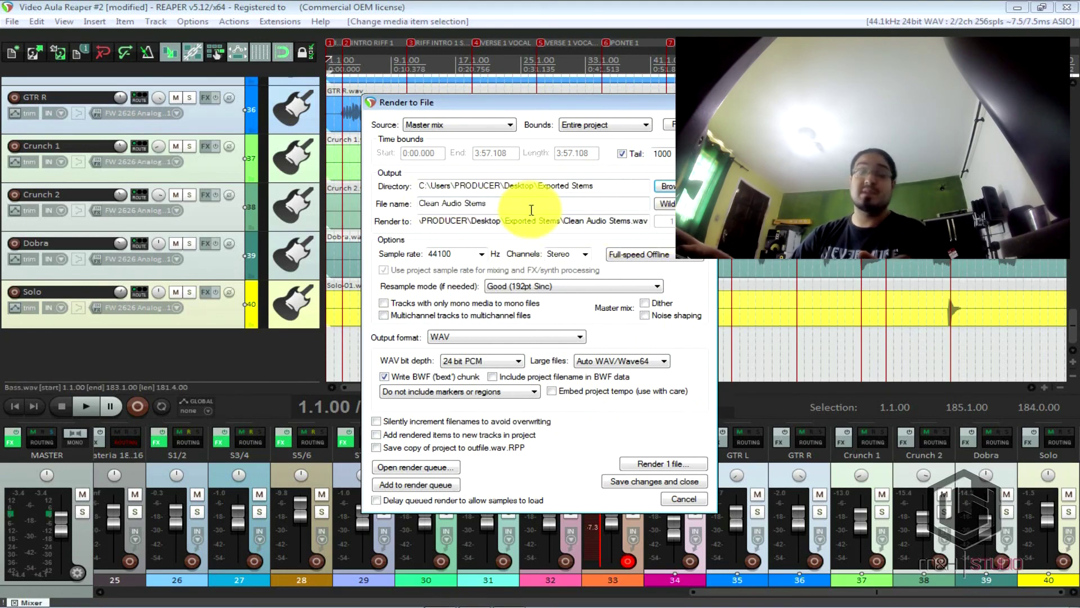
Set the render source to "Stems (selected tracks)" and render the stem files
{"action": "left_click", "coordinate": [430, 123]}
{"action": "left_click", "coordinate": [456, 145]}
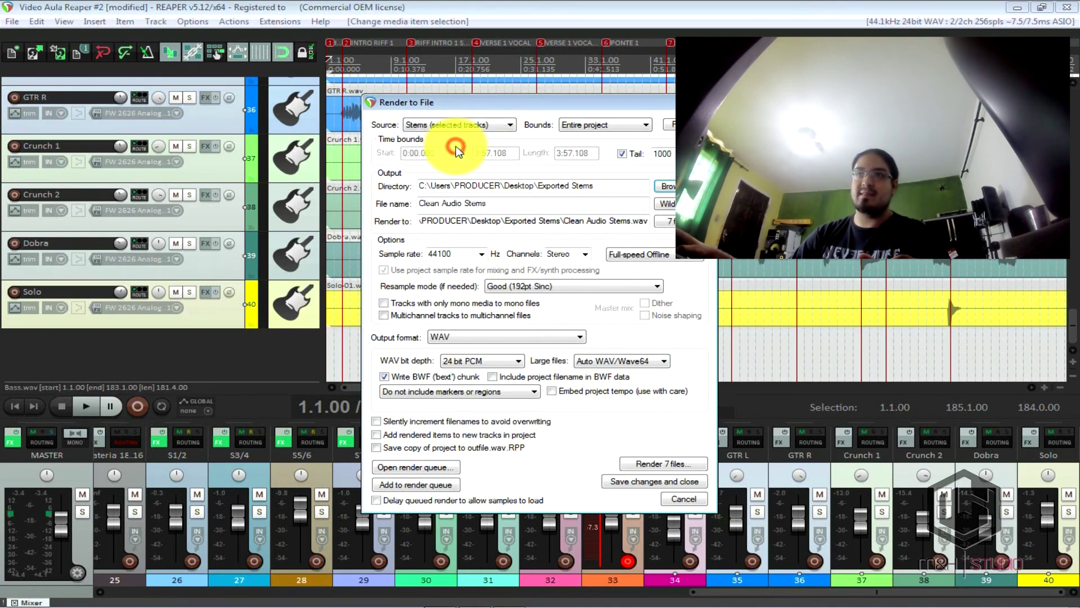
{"action": "left_click", "coordinate": [680, 463]}
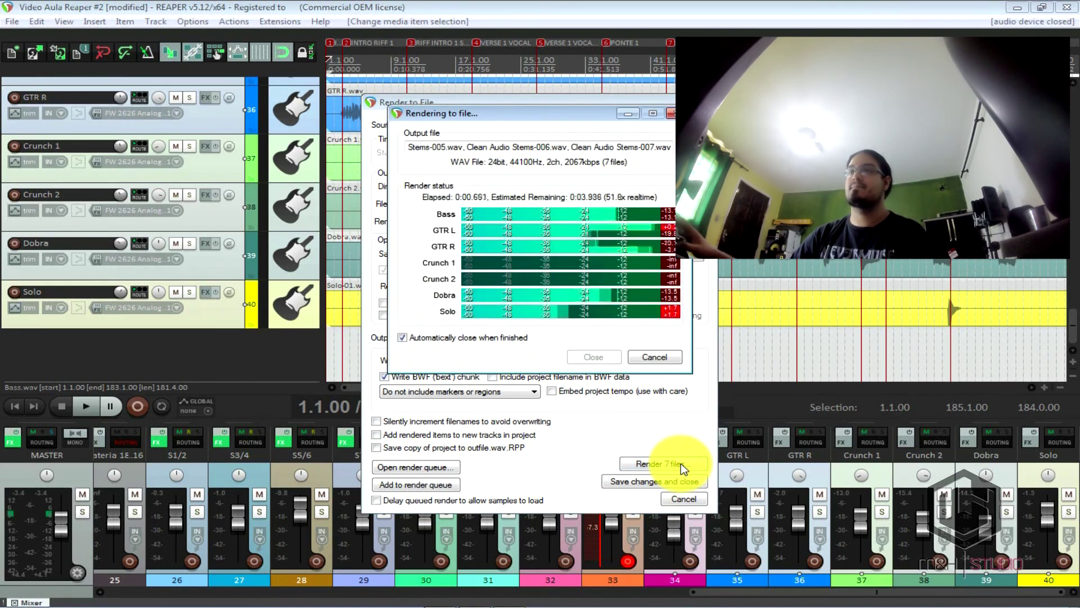